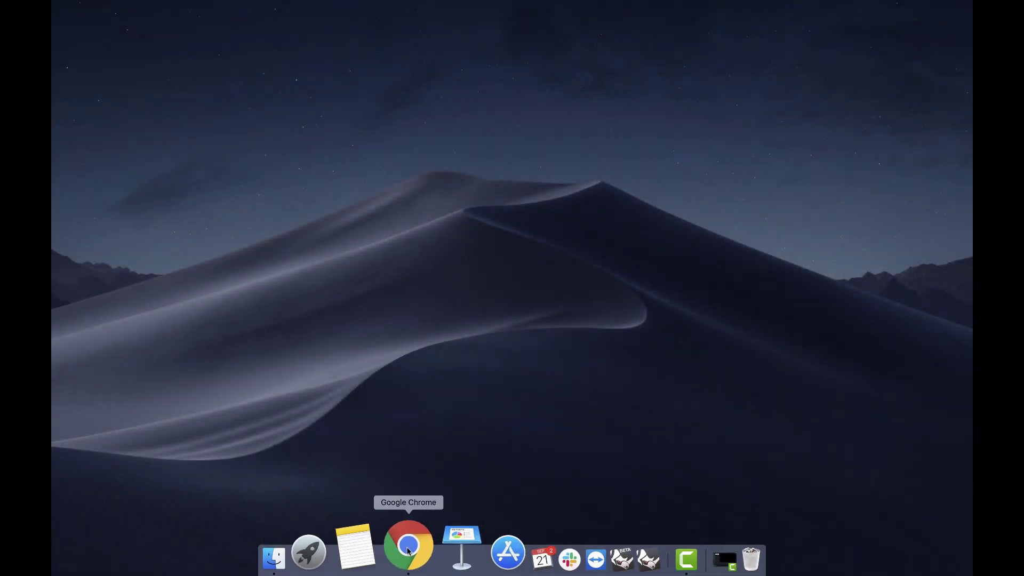
- Switch to Google Chrome, go to rhino3d.com and choose the Rhino 6 for Mac - Latest Version download from the downloads page
left_click(407, 545)
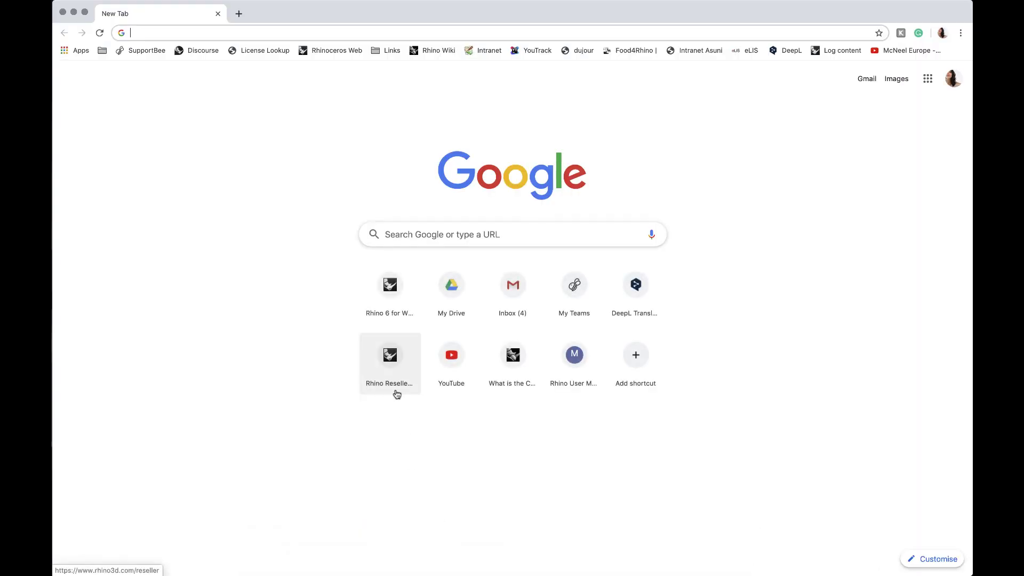
type("rhino3d.com")
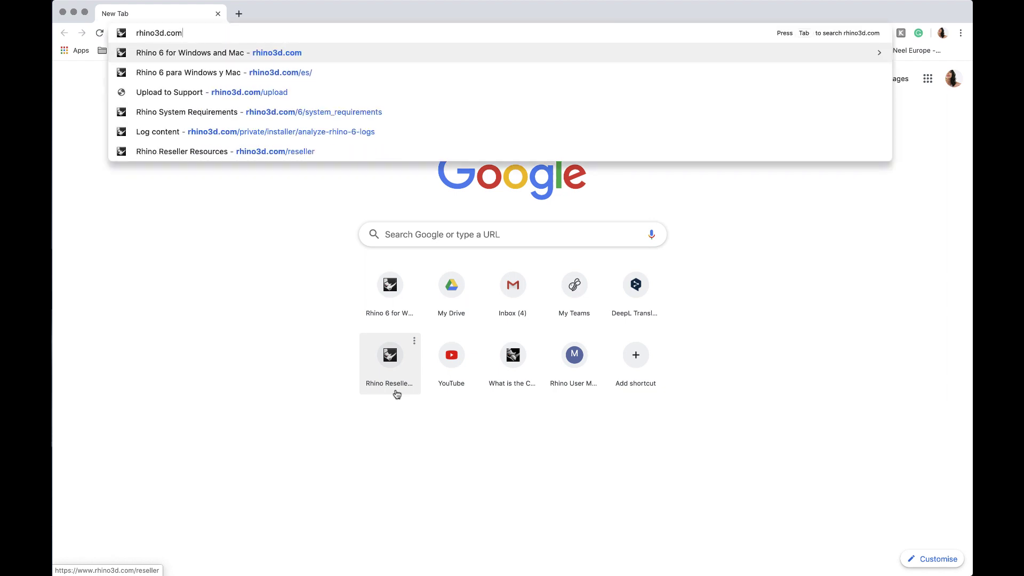
key("Return")
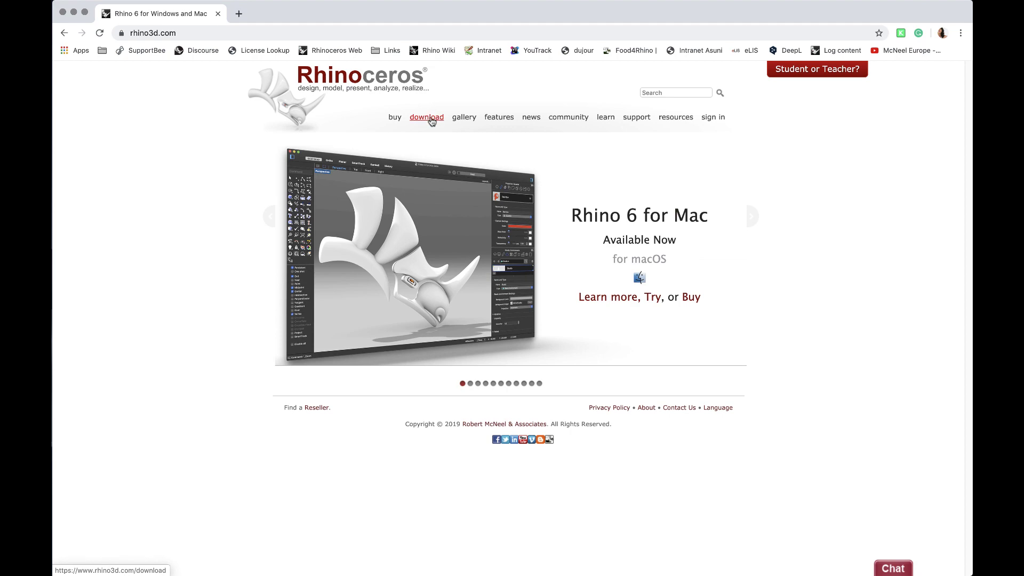
left_click(429, 118)
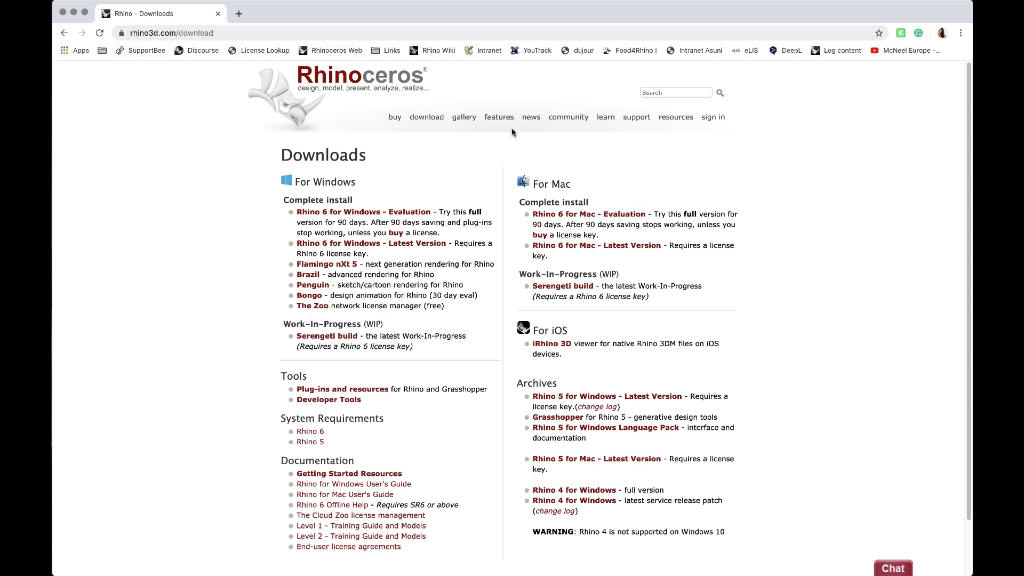
left_click(633, 245)
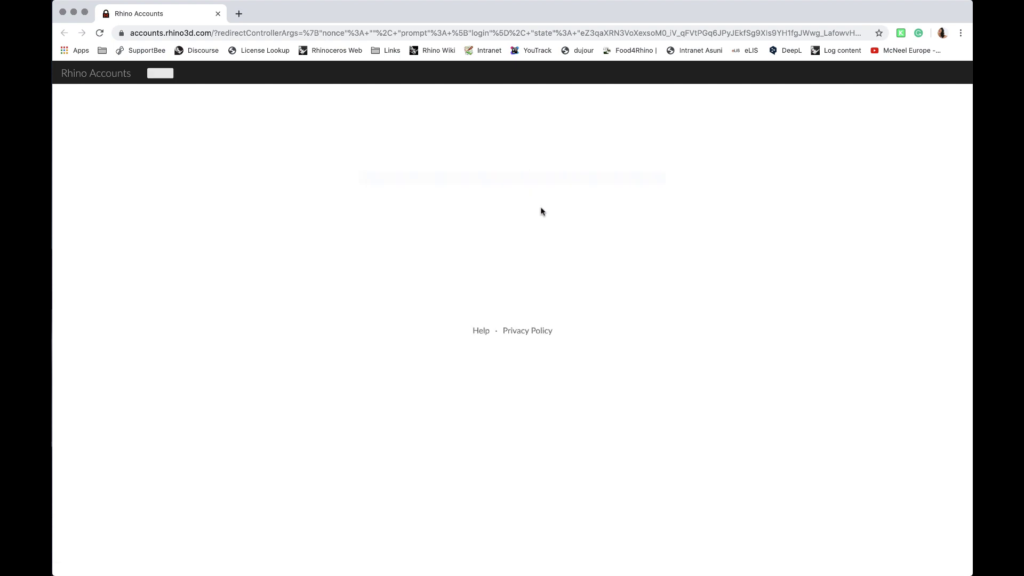
- Log in to Rhino with the listed account, allow access to it, and start a new model
left_click(587, 222)
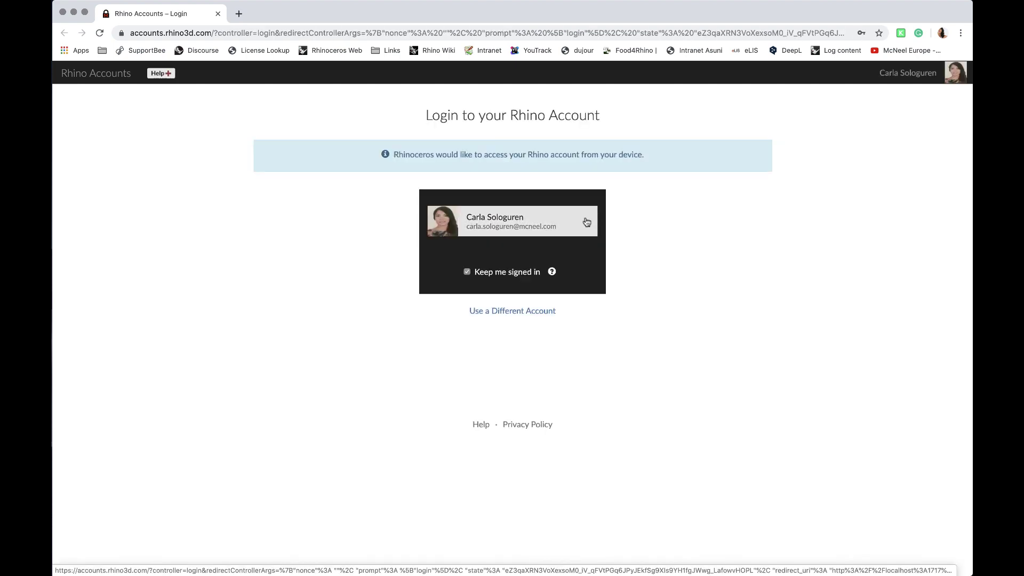
left_click(503, 225)
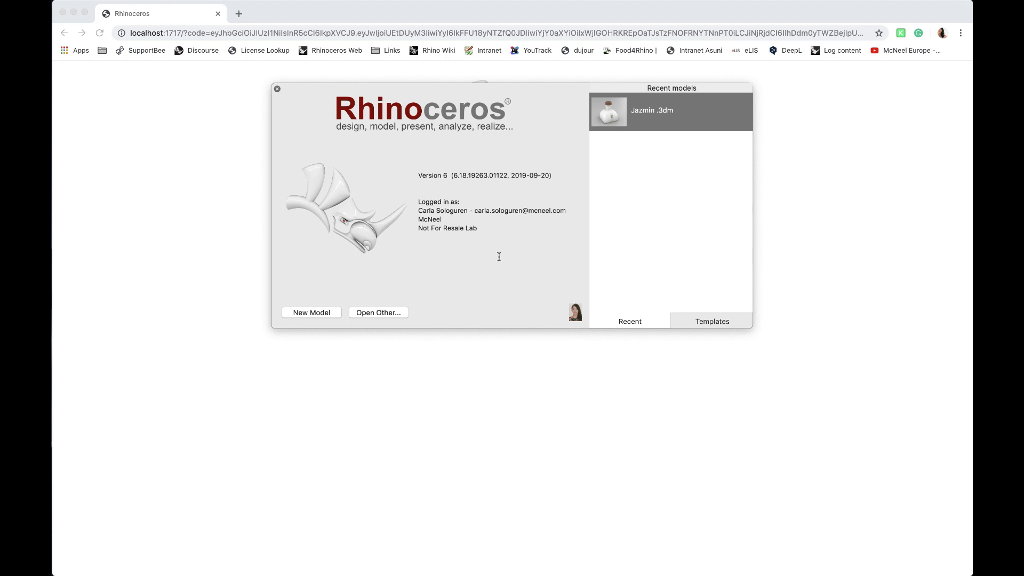
left_click(317, 313)
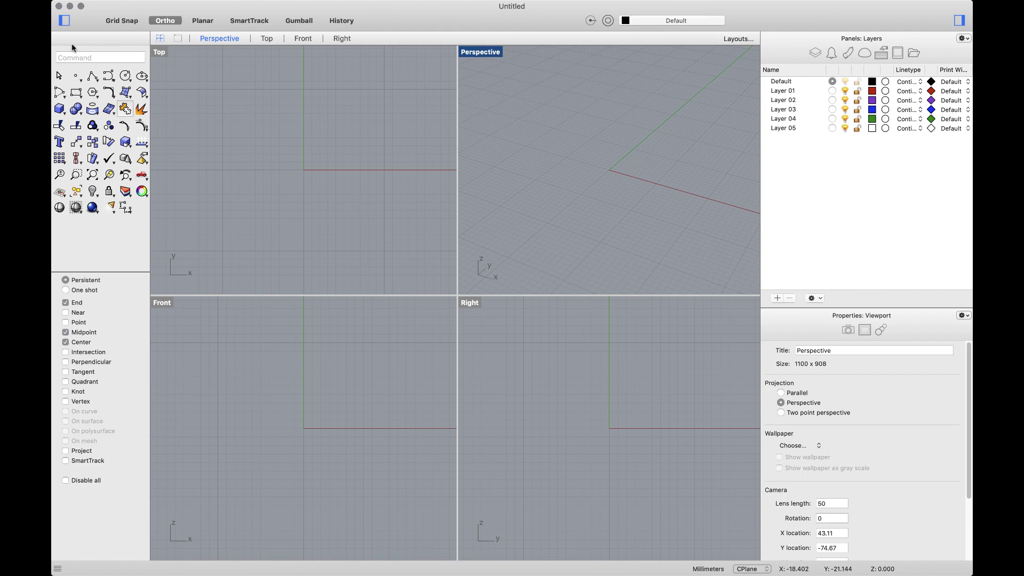
- Set the macOS appearance to Dark in the General system preferences and close the preferences window
left_click(66, 6)
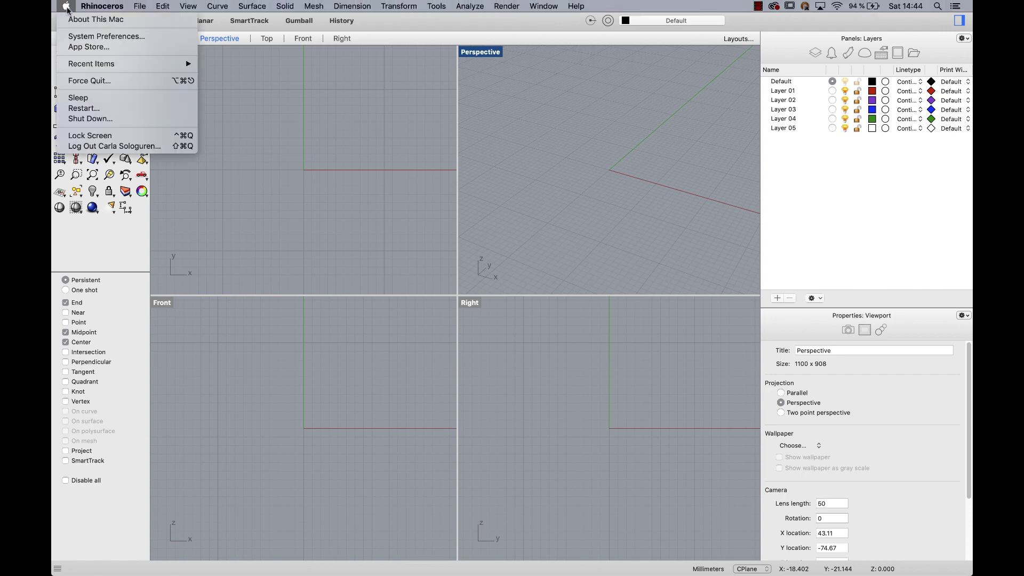
left_click(78, 37)
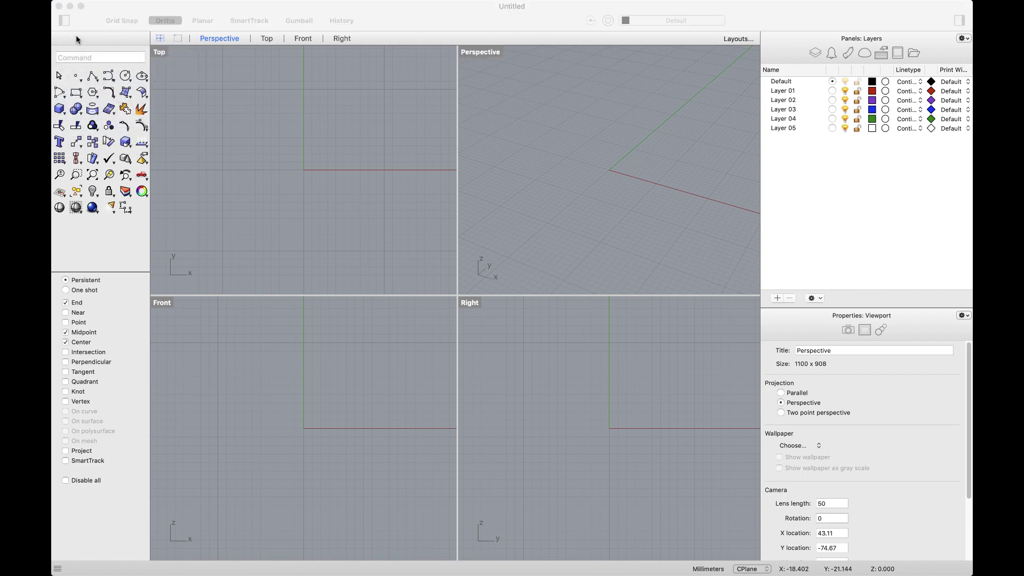
left_click(325, 172)
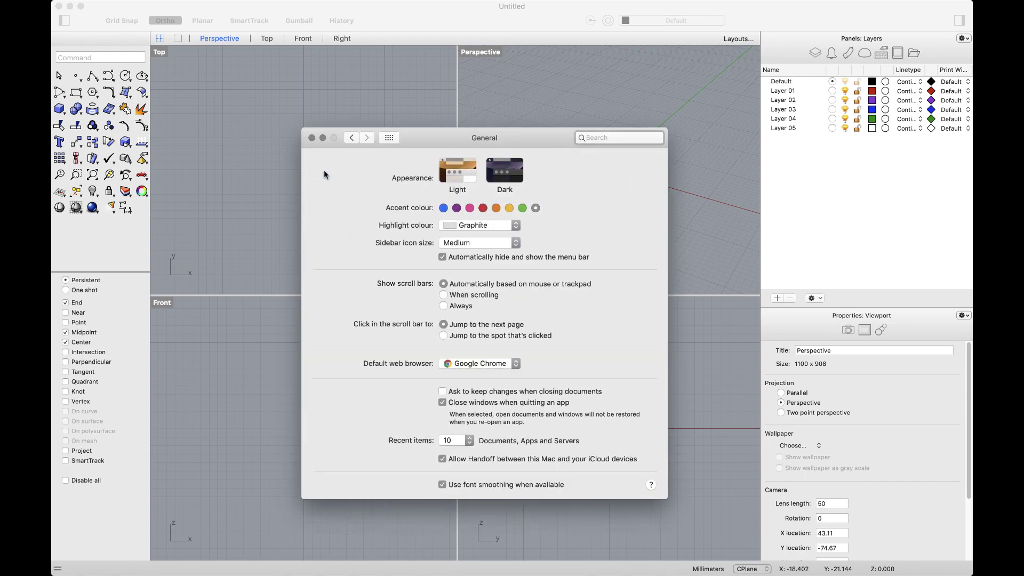
left_click(514, 173)
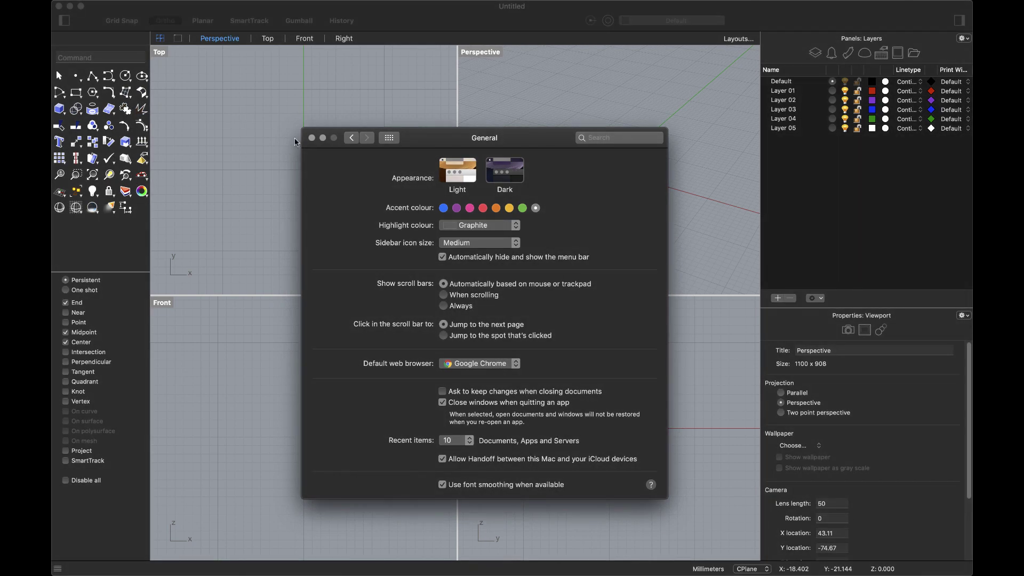
left_click(312, 138)
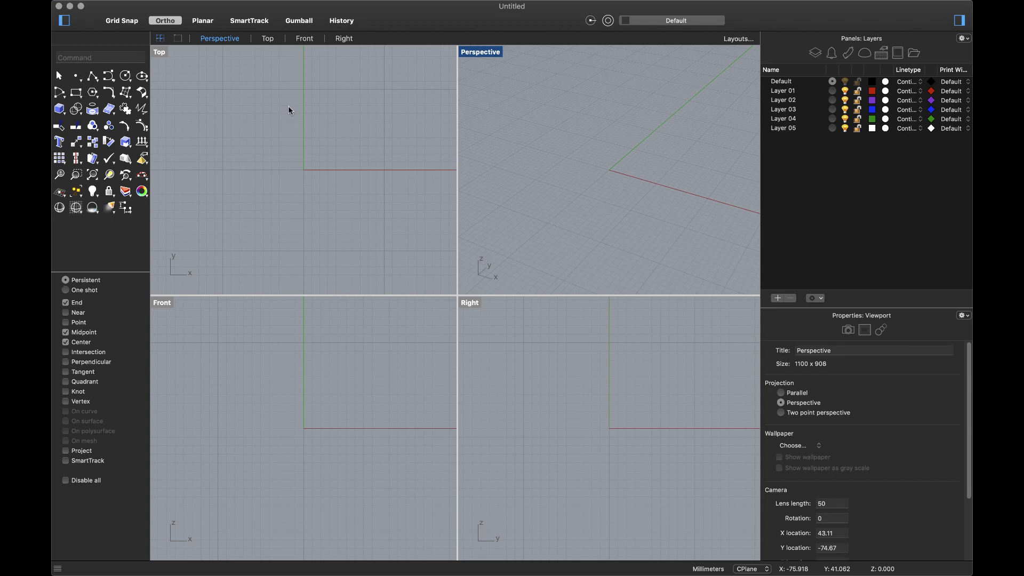
- Set the macOS appearance back to Light in the General system preferences and close the preferences window
mouse_move(122, 4)
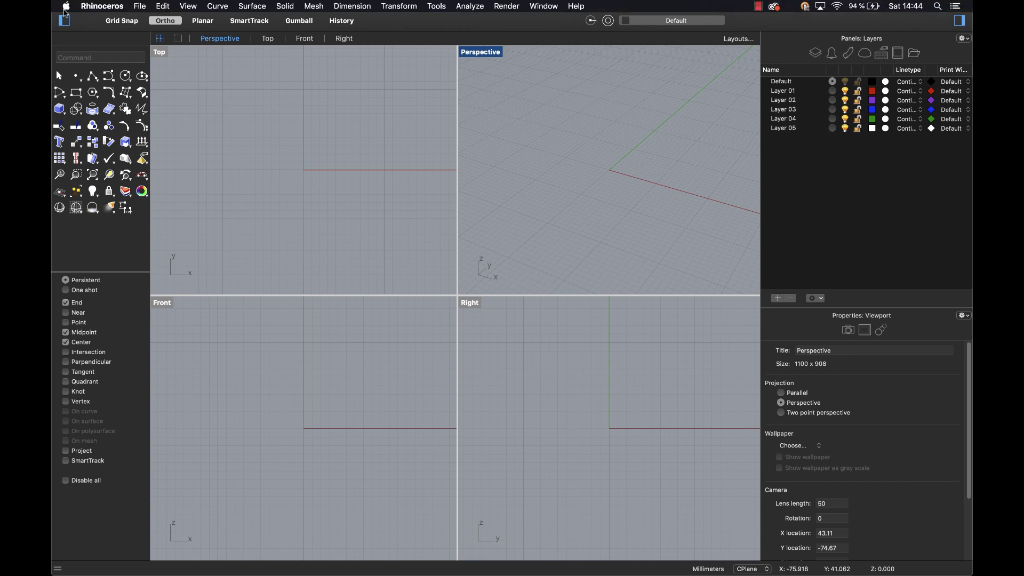
left_click(67, 7)
left_click(79, 39)
left_click(327, 180)
left_click(452, 174)
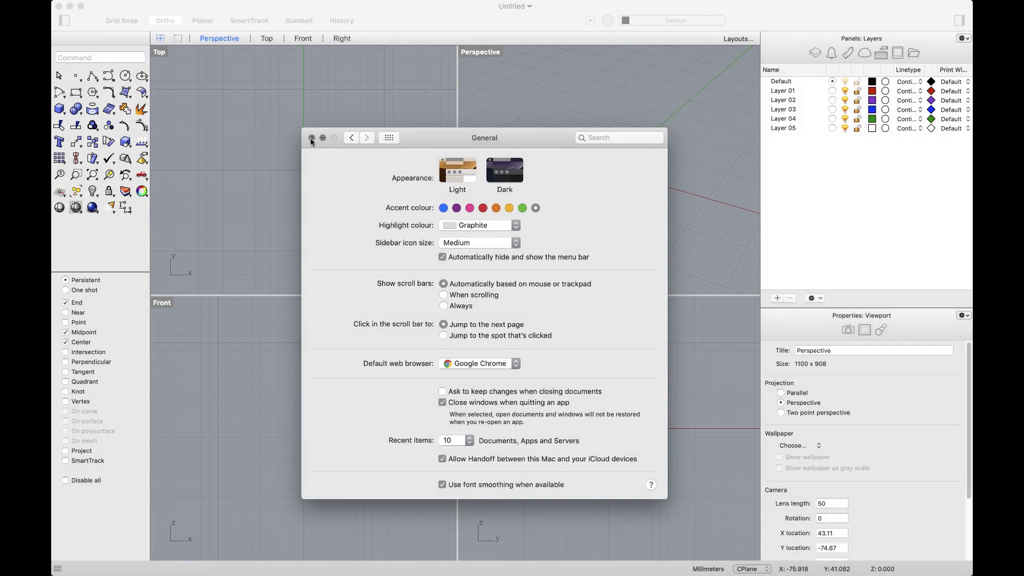
left_click(312, 138)
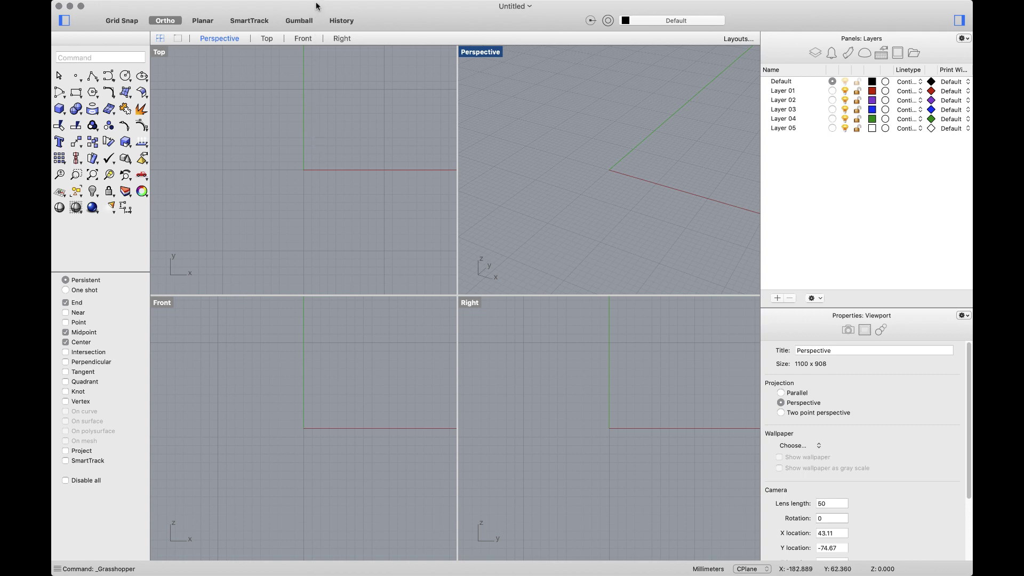
- Open Grasshopper from Rhino, look at its Kangaroo2 components, and close the Grasshopper window
mouse_move(316, 4)
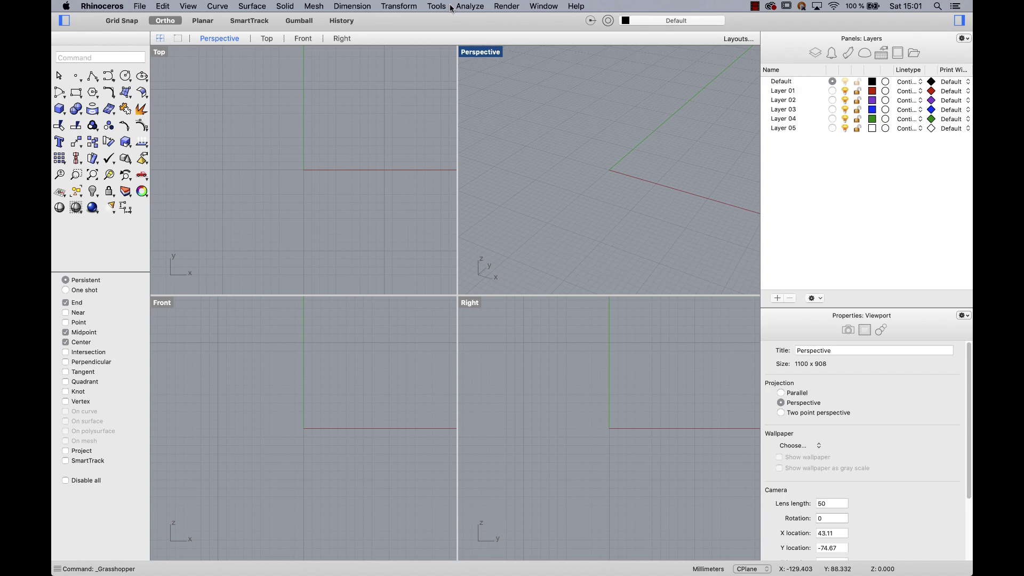
left_click(435, 6)
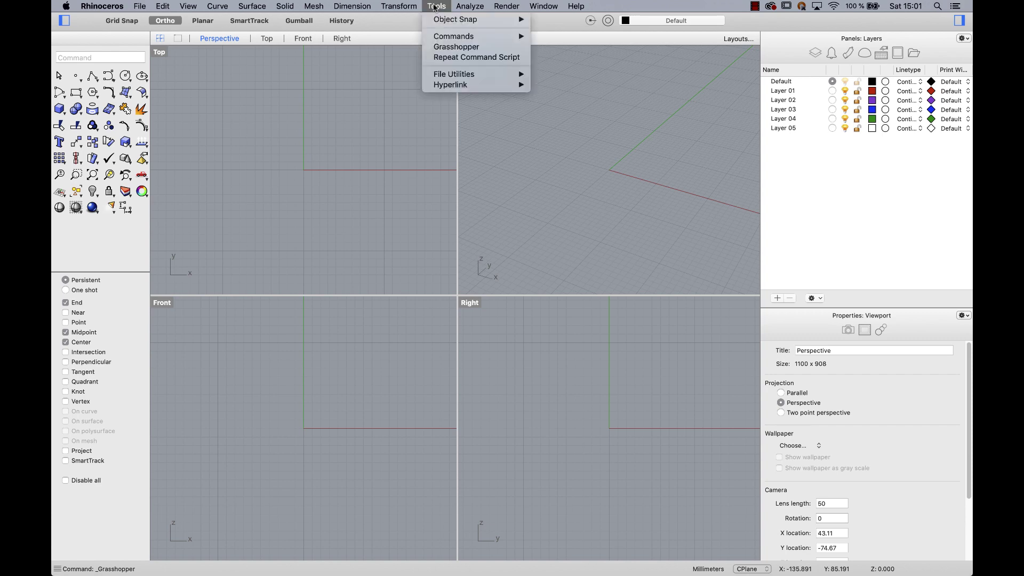
left_click(443, 48)
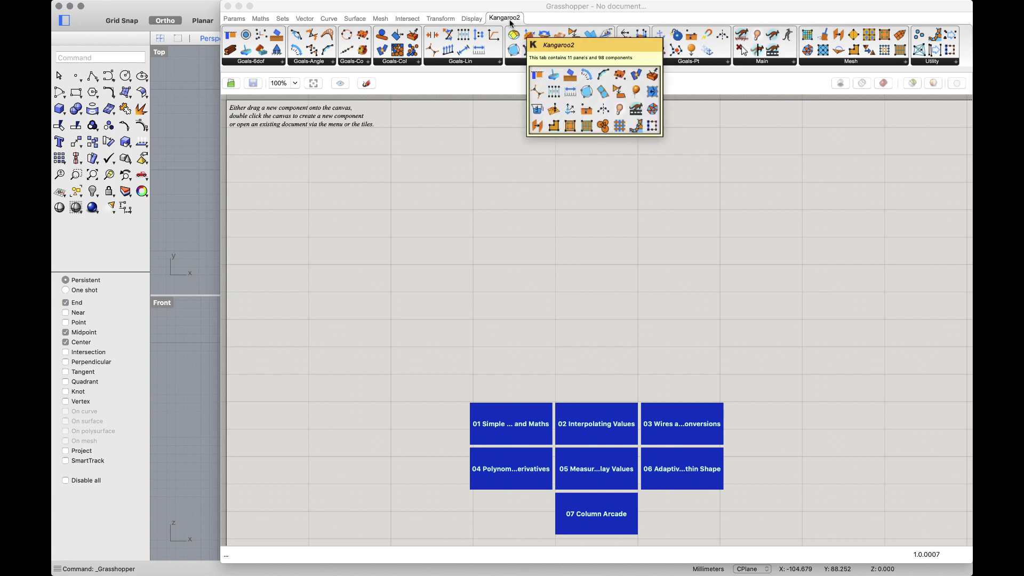
left_click(227, 6)
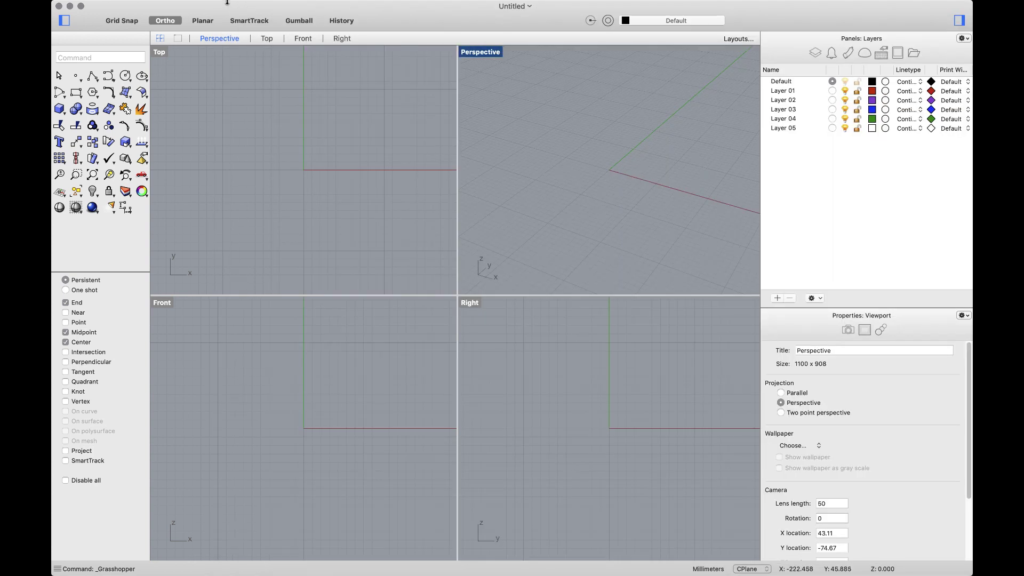
mouse_move(227, 3)
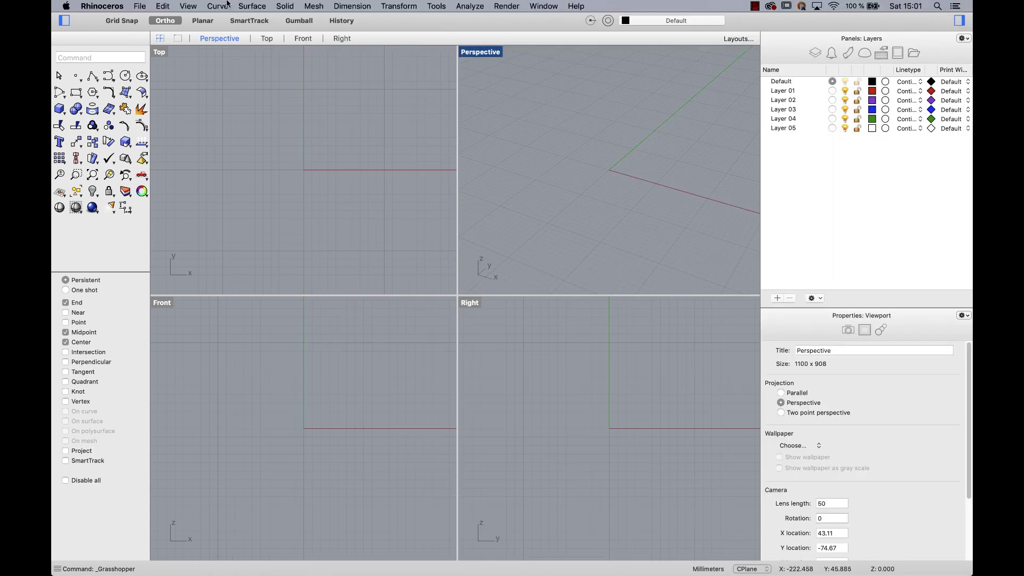
left_click(188, 6)
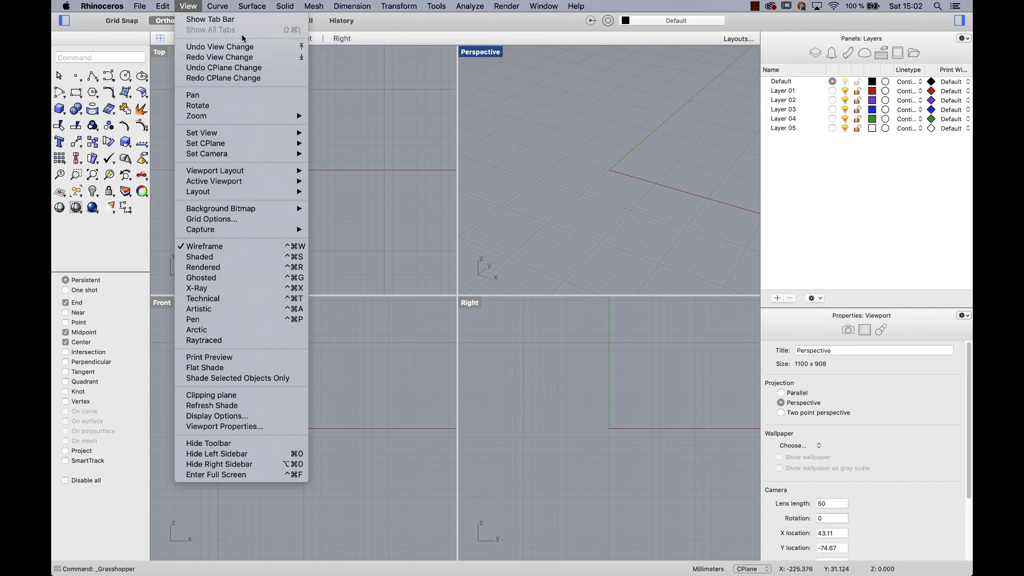
mouse_move(249, 4)
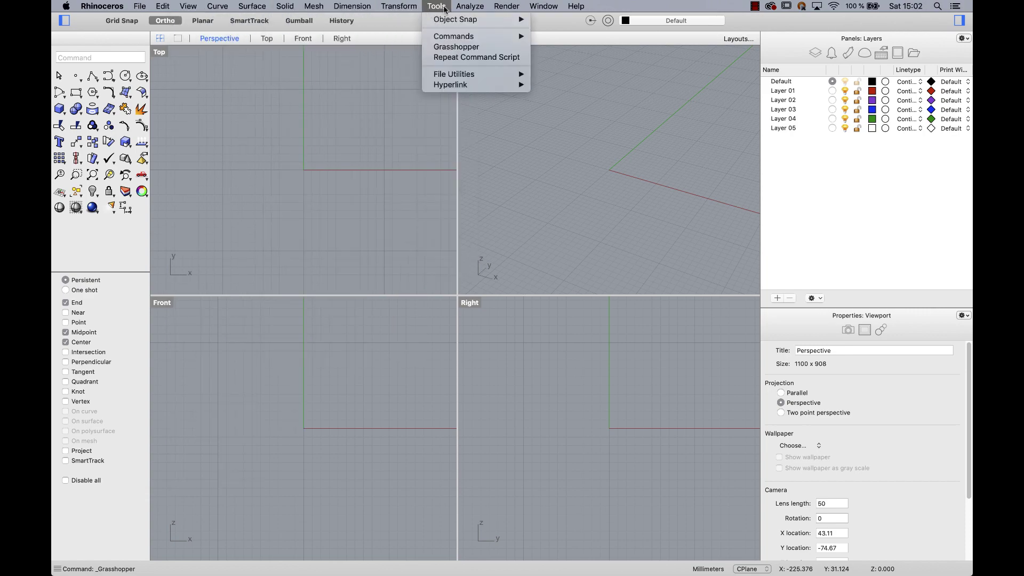
mouse_move(472, 8)
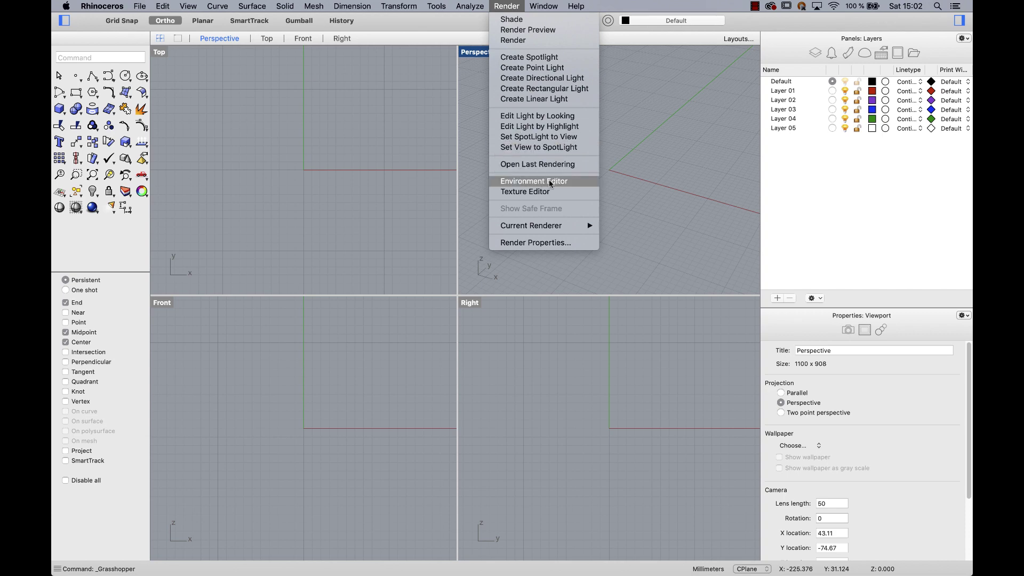
mouse_move(546, 7)
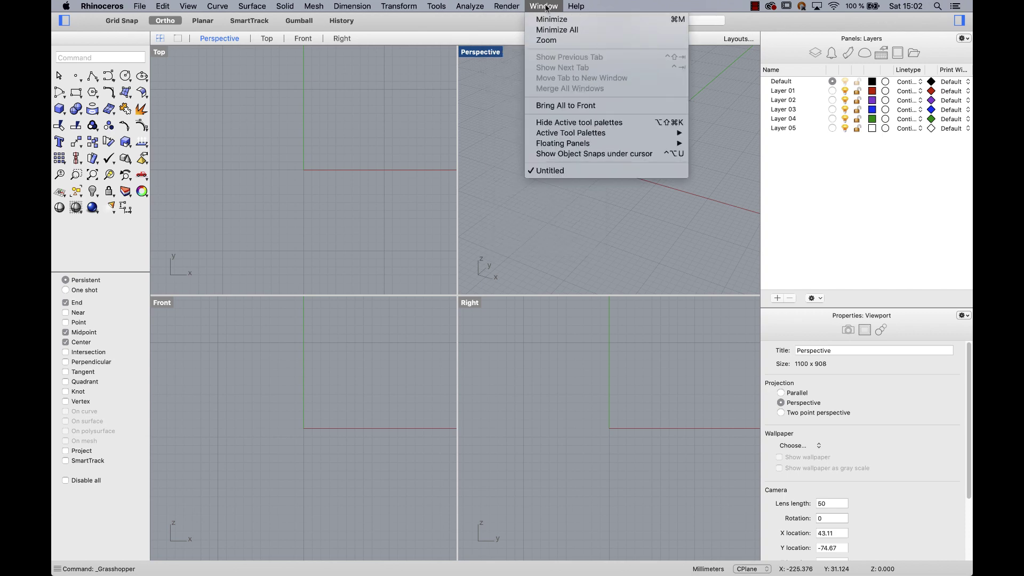
mouse_move(567, 145)
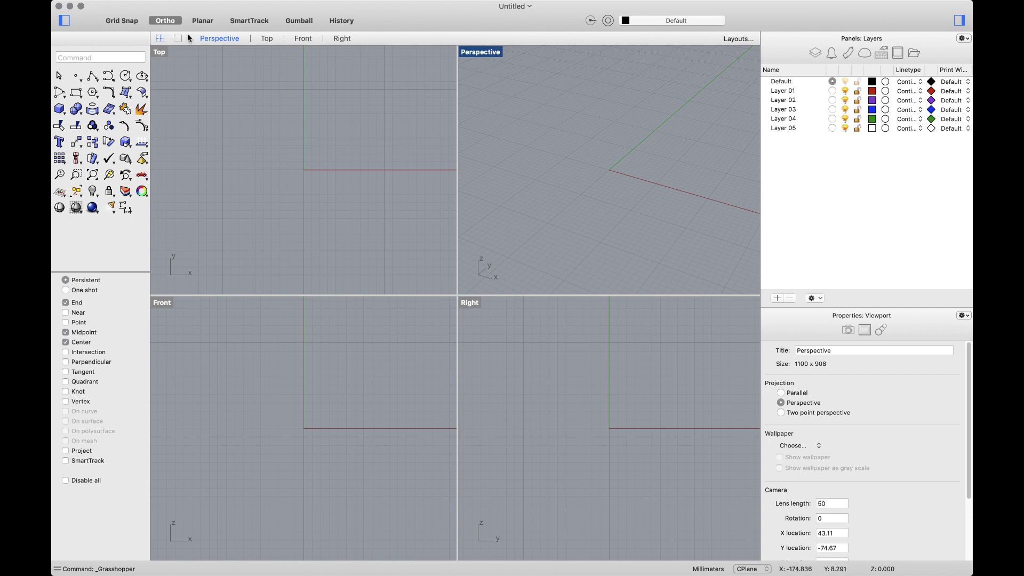
- Hide both sidebars to enlarge the viewports, and show both sidebars again
left_click(64, 21)
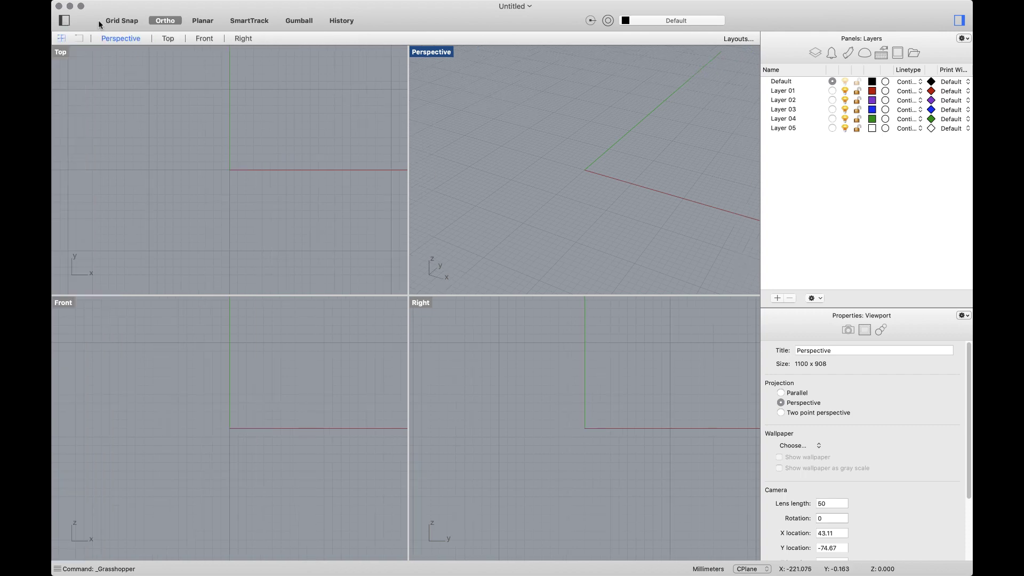
left_click(959, 21)
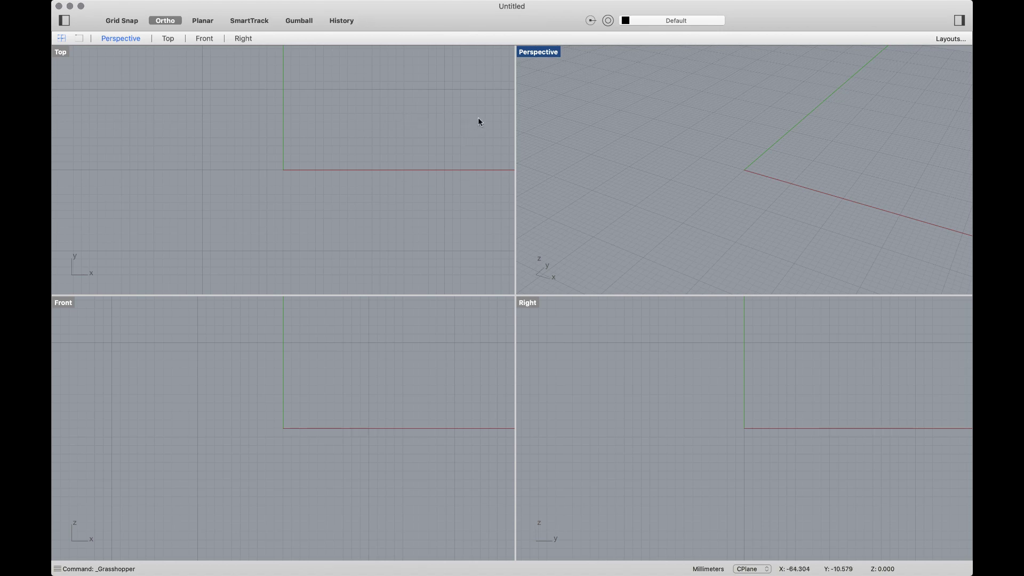
left_click(64, 20)
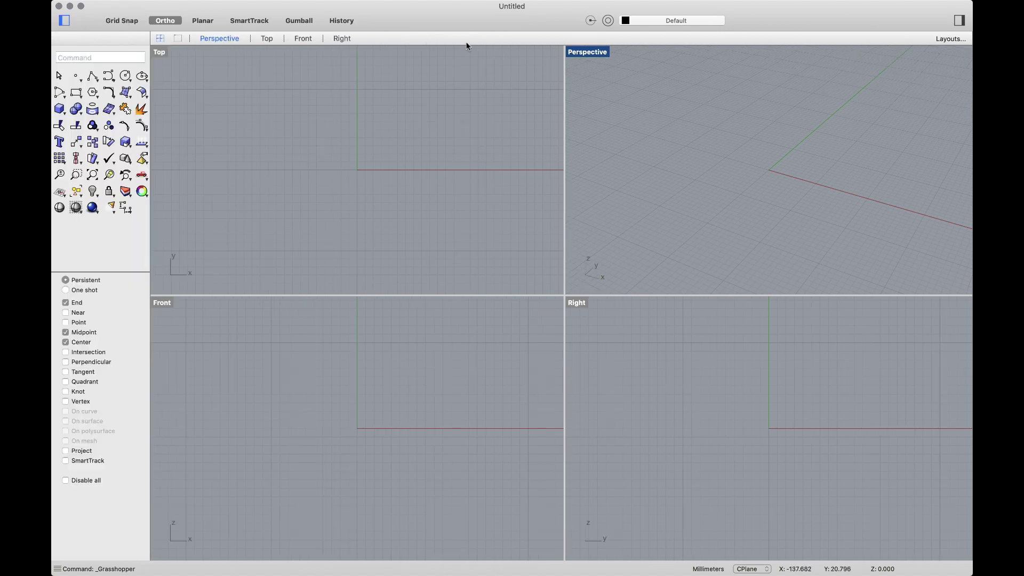
left_click(959, 22)
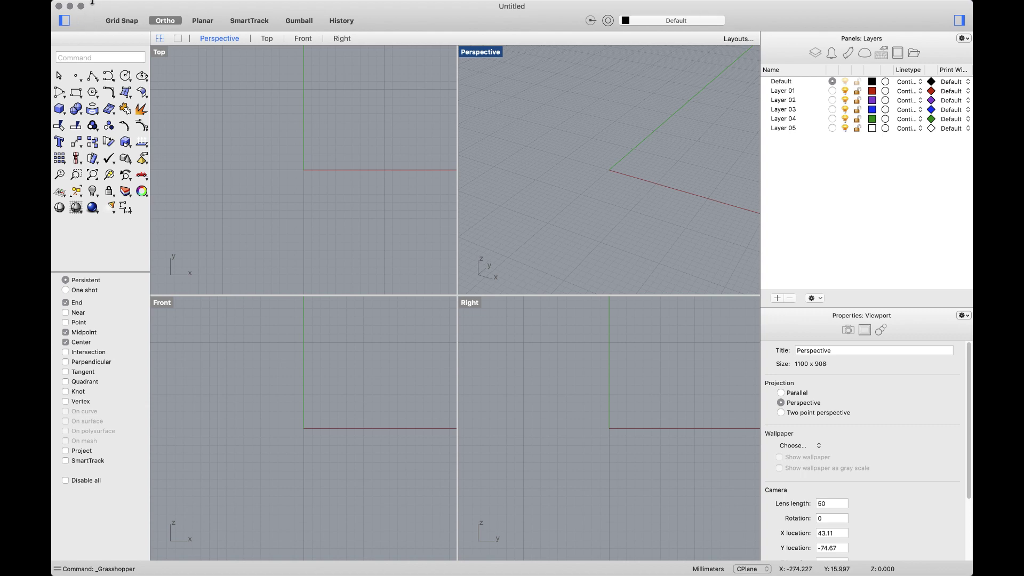
- Open the bottle model Jazmin .3dm from the recently used files
mouse_move(93, 3)
left_click(140, 7)
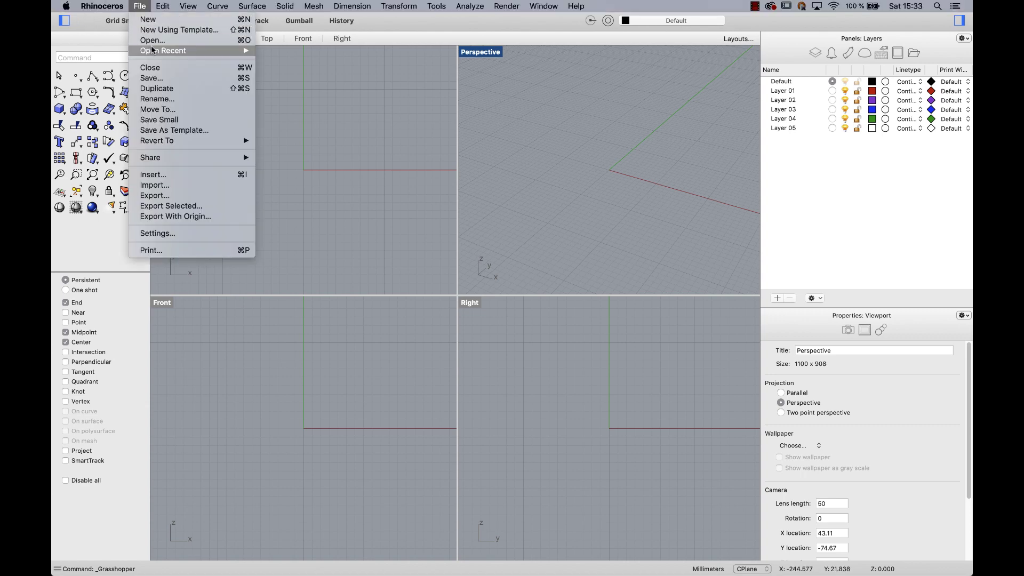
mouse_move(220, 50)
left_click(295, 52)
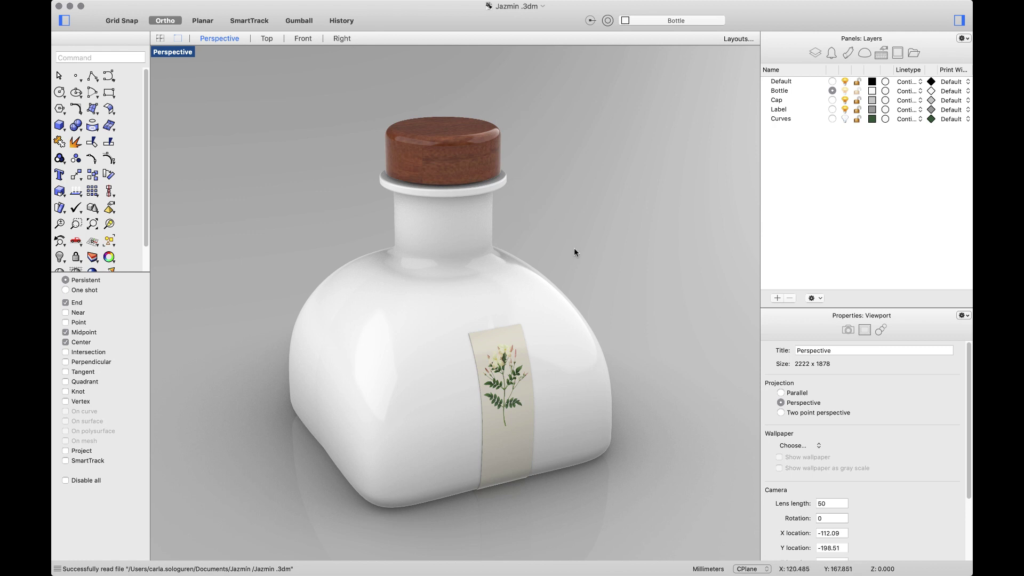
- Remove Layers from the set of panels shown in the upper part of the sidebar
left_click(964, 40)
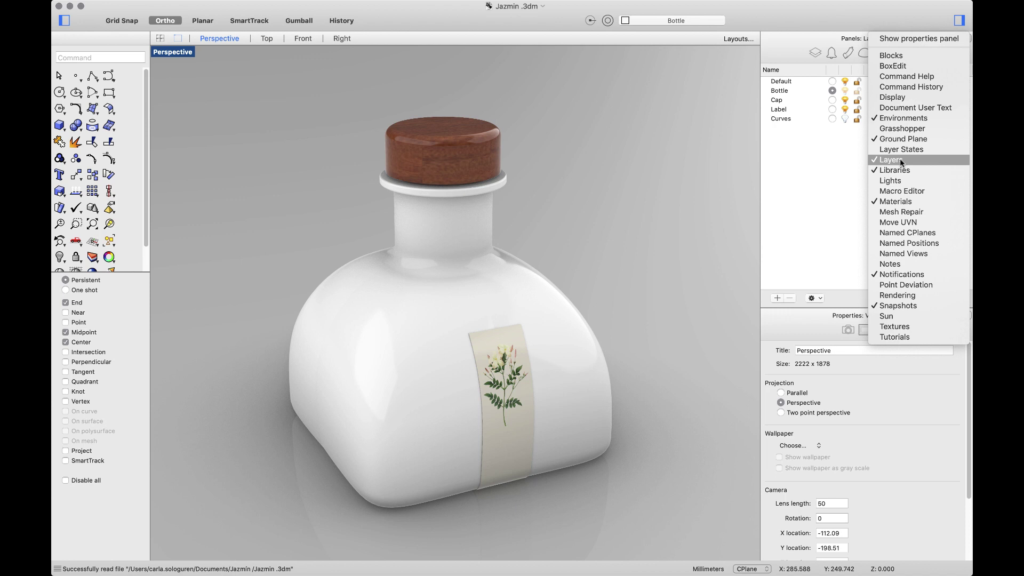
left_click(878, 158)
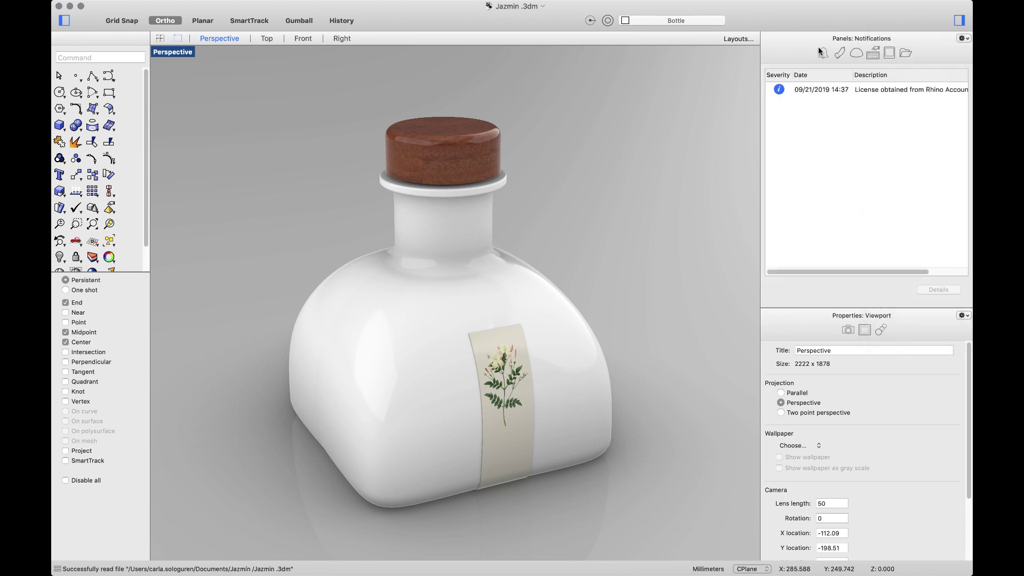
- Add Layers back to the set of panels in the upper part of the sidebar, and look at the Notifications panel
left_click(967, 37)
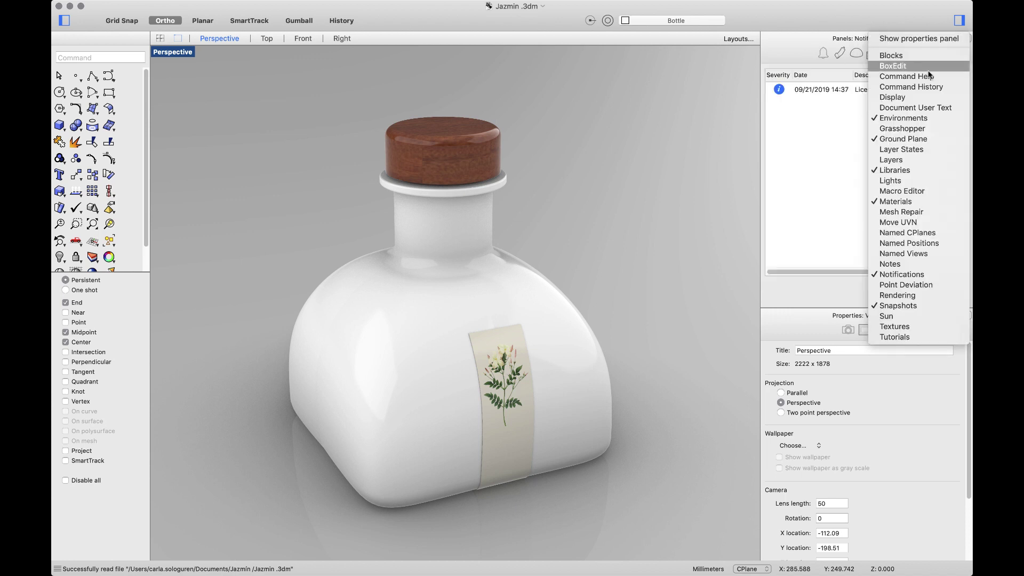
left_click(891, 161)
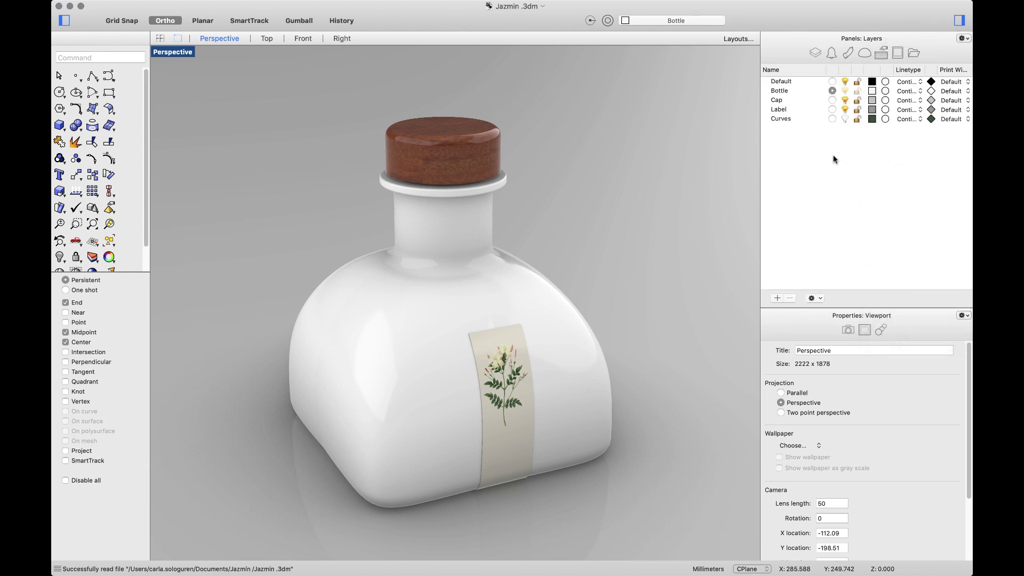
left_click(832, 54)
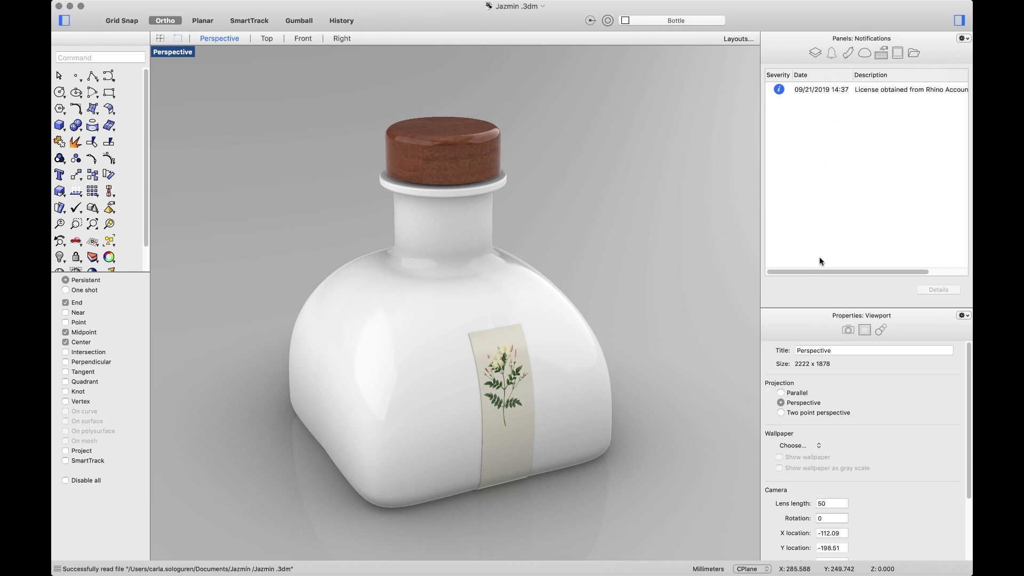
left_click_drag(842, 271, 814, 278)
- Browse the render content in the Libraries panel down to Pattern > Weave, and return to the Render Content folder
left_click(912, 53)
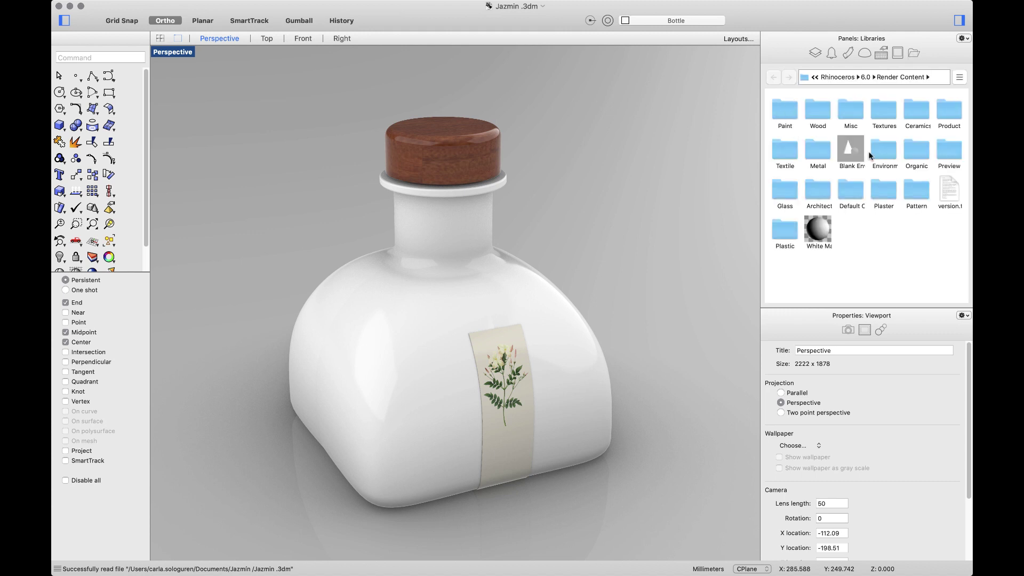
double_click(911, 198)
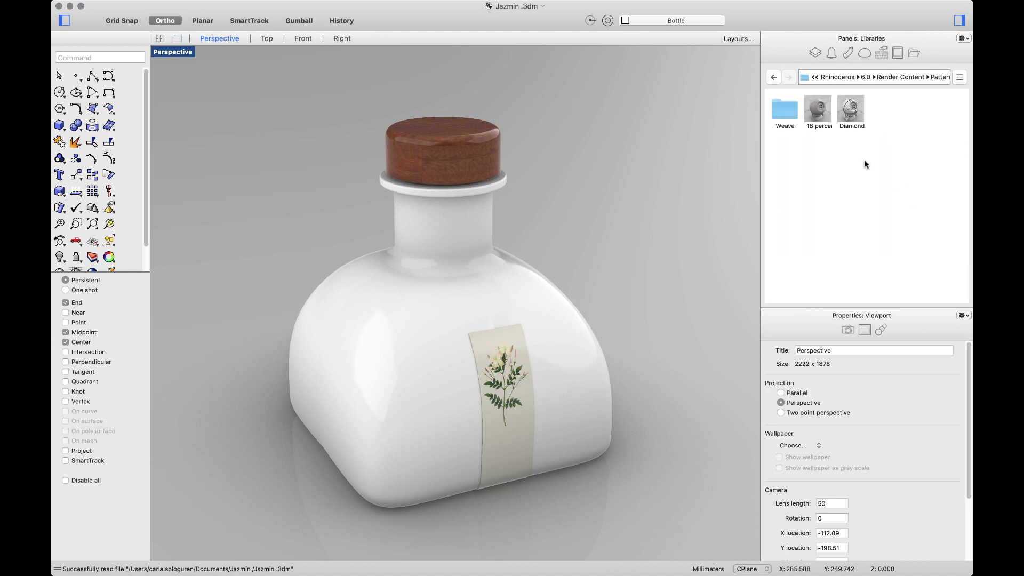
double_click(785, 111)
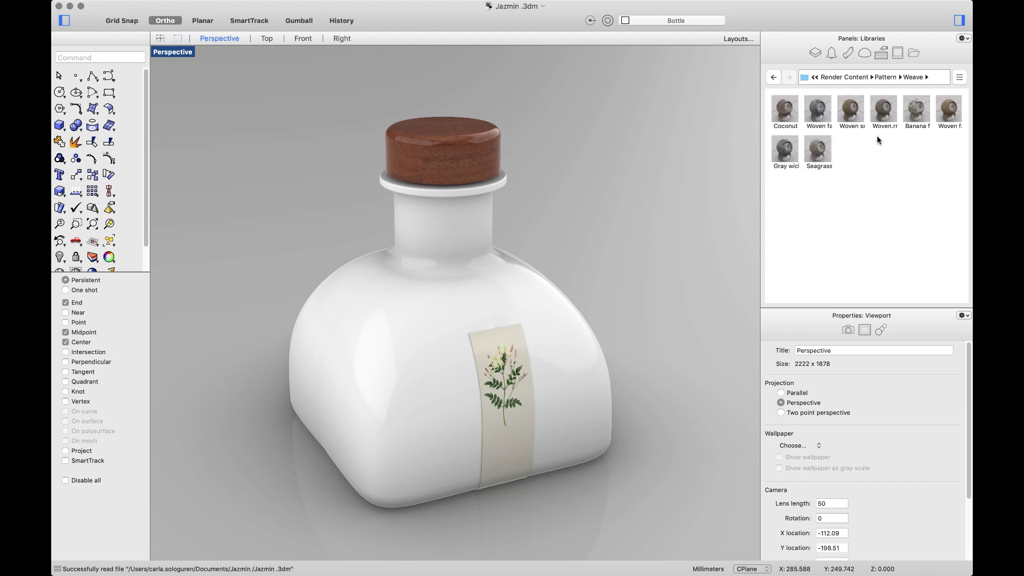
left_click(845, 78)
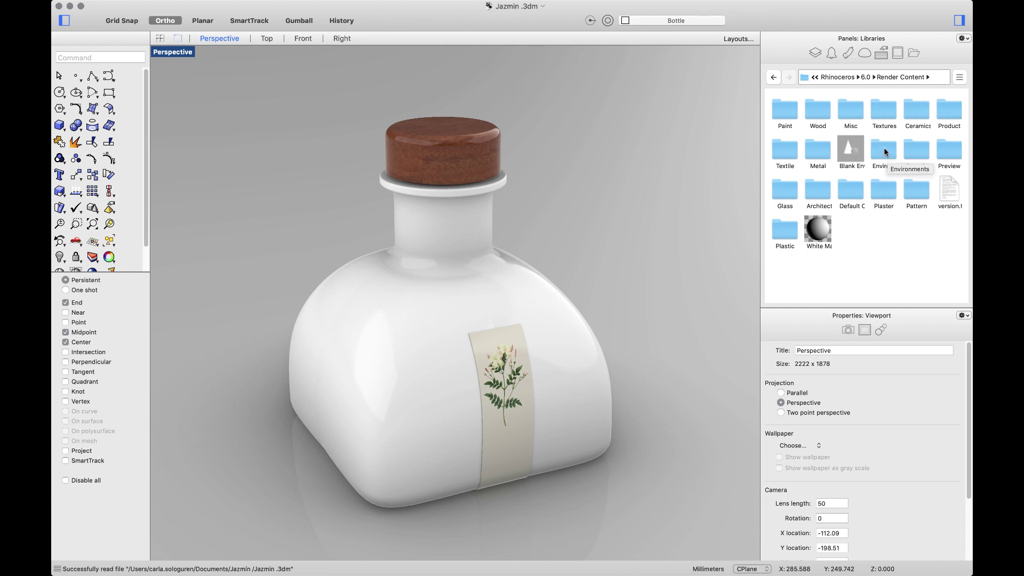
- Look at the Studio environment's settings and at the options for adding a new environment
left_click(865, 54)
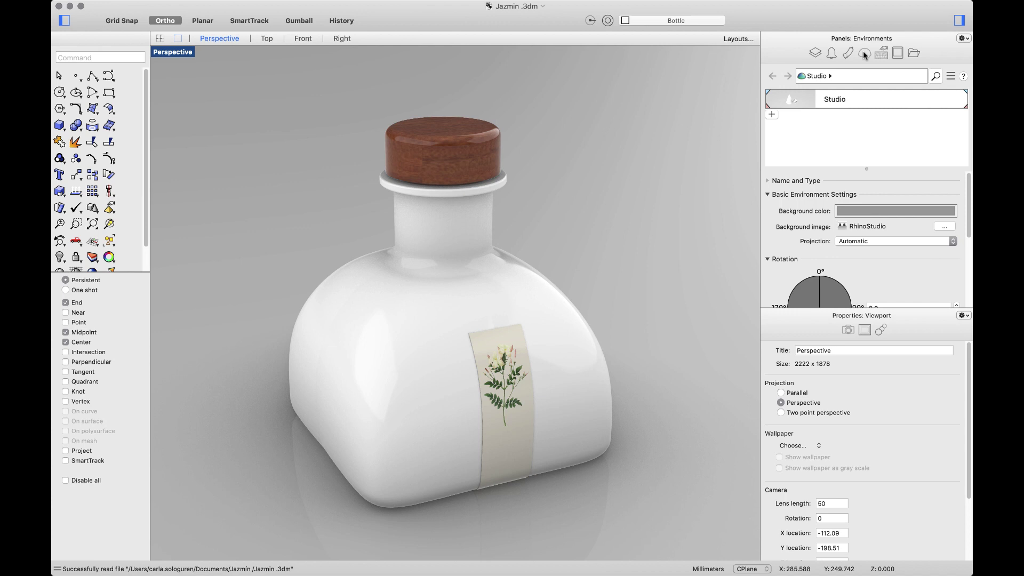
left_click(771, 114)
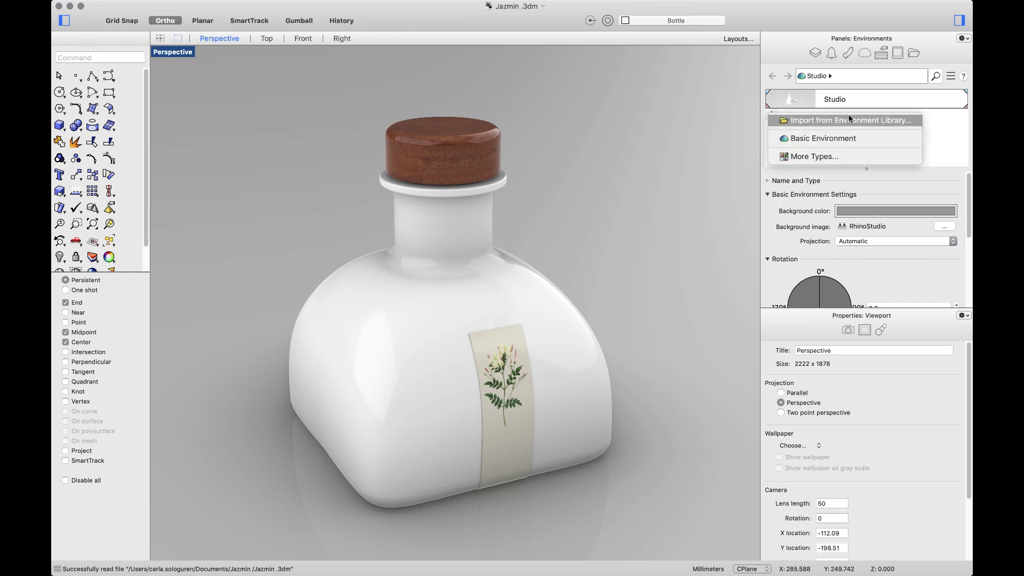
left_click(924, 172)
scroll(968, 224, "down", 5)
scroll(972, 272, "up", 5)
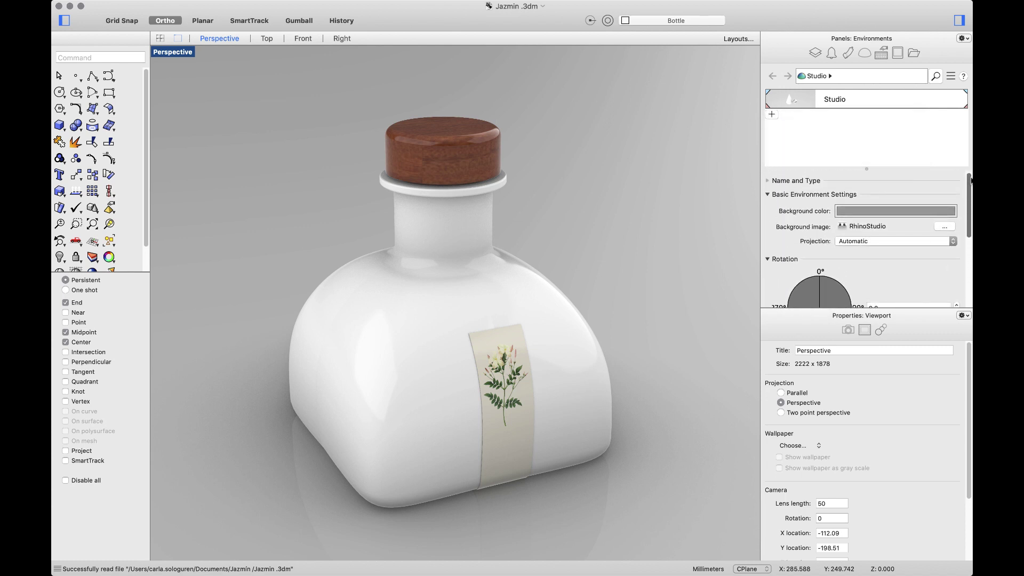
mouse_move(969, 184)
left_mouse_down()
mouse_move(971, 251)
mouse_move(971, 185)
left_mouse_up()
- Hide the ground plane under the bottle and show it again, and look through the materials available for it
left_click(882, 52)
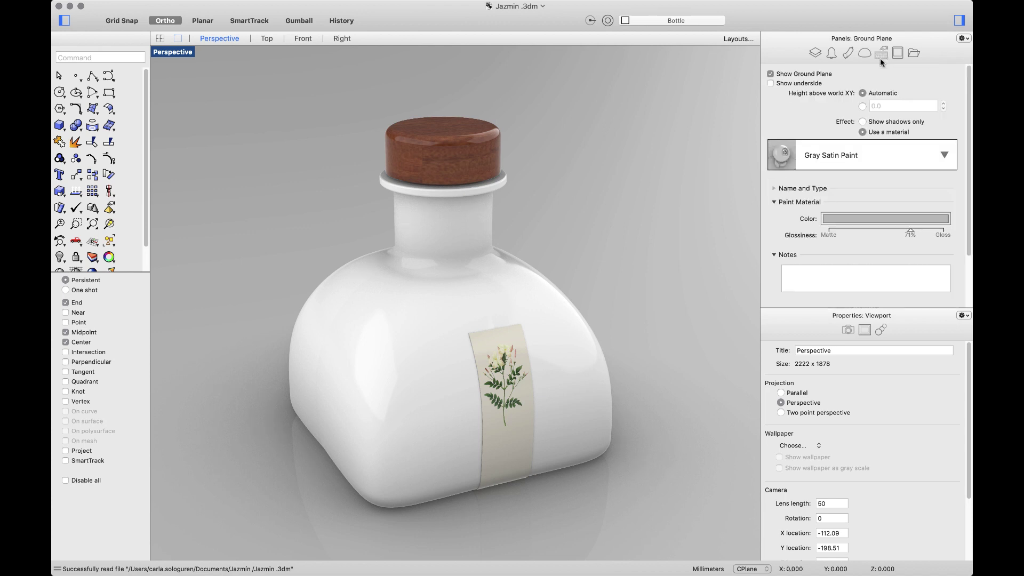
right_click_drag(624, 261, 652, 241)
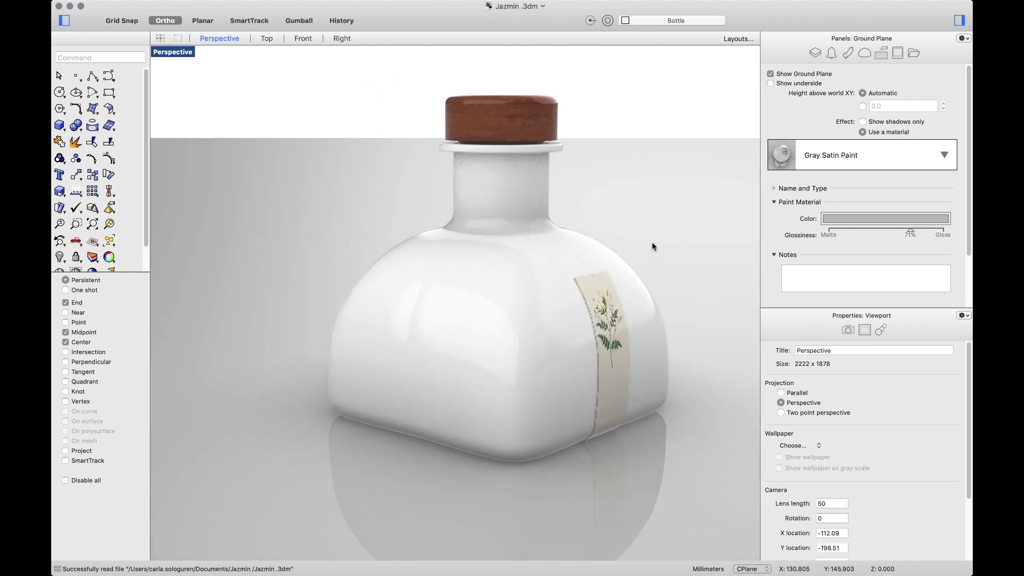
left_click(770, 74)
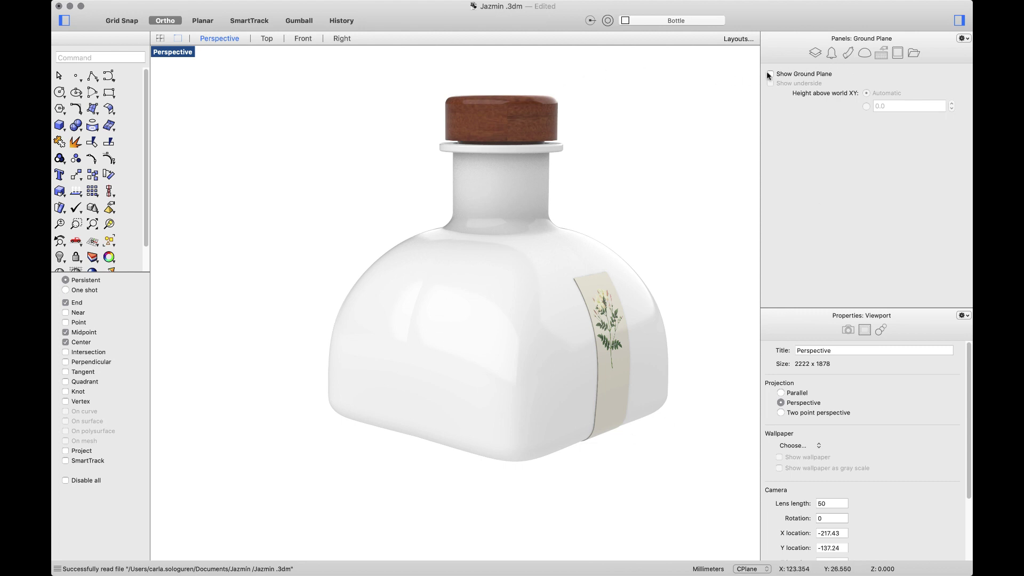
left_click(770, 74)
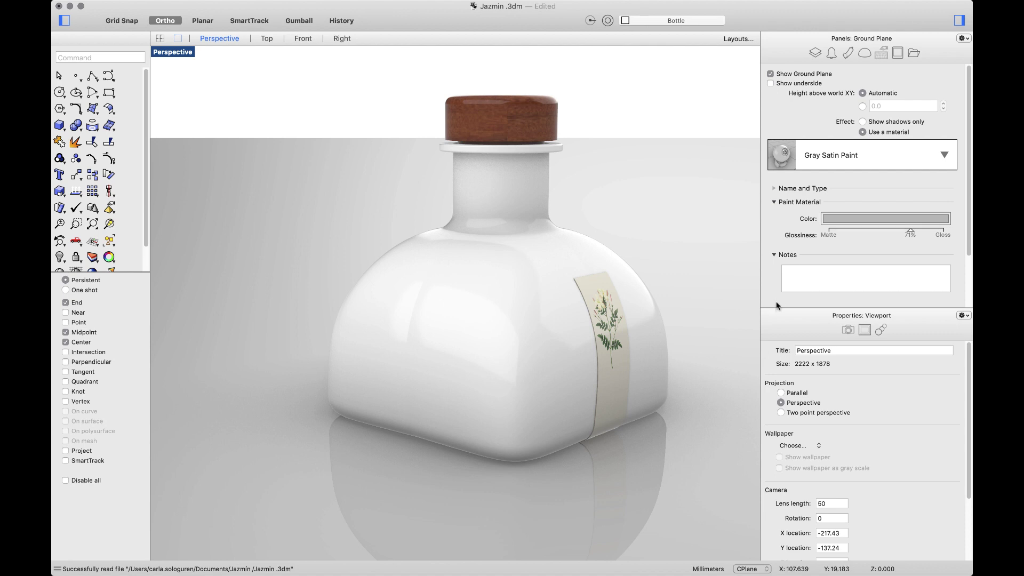
left_click(937, 160)
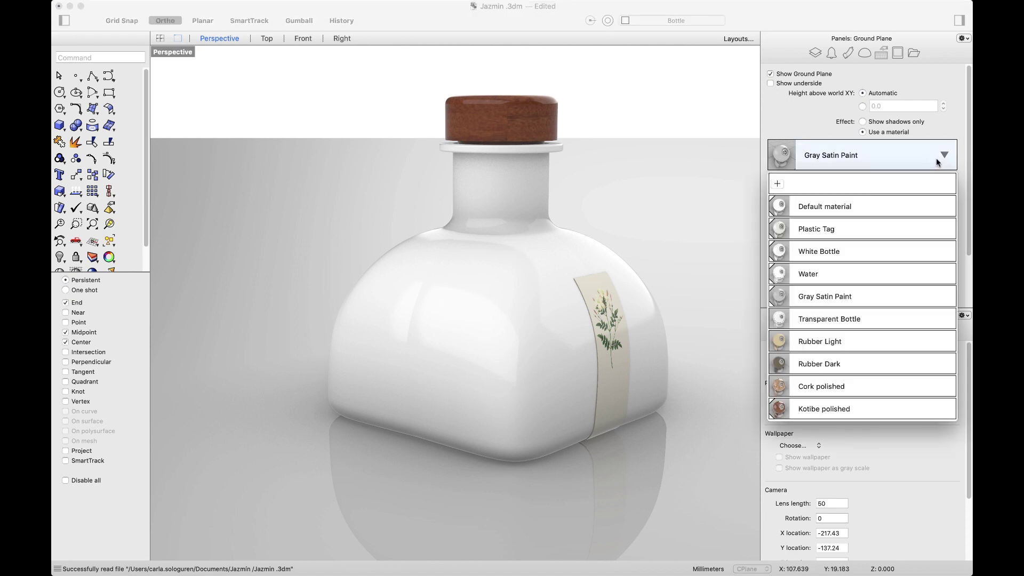
left_click(944, 158)
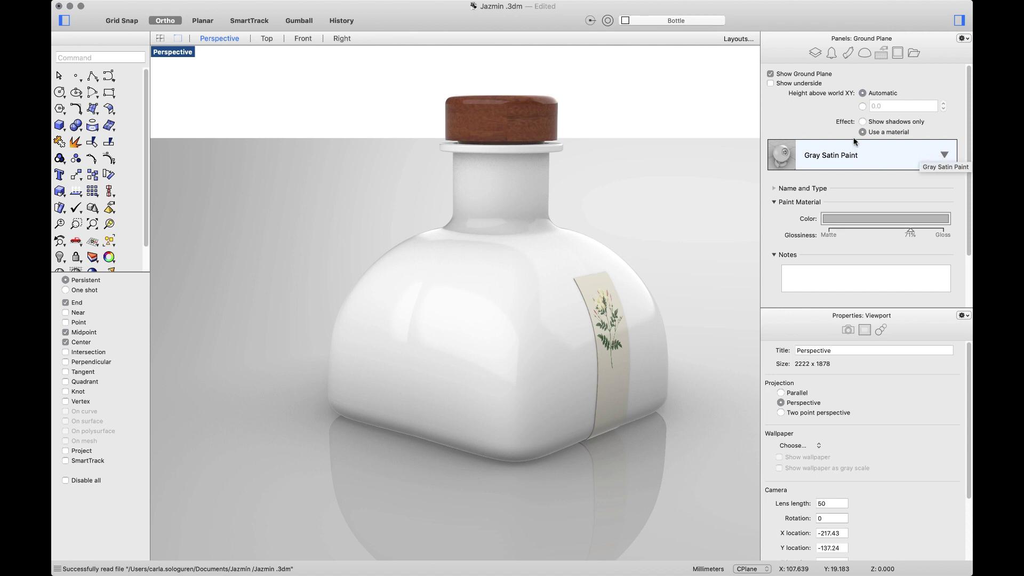
- Look through the model's materials, the types offered for a new material, and the tags of Gray Satin Paint
left_click(847, 54)
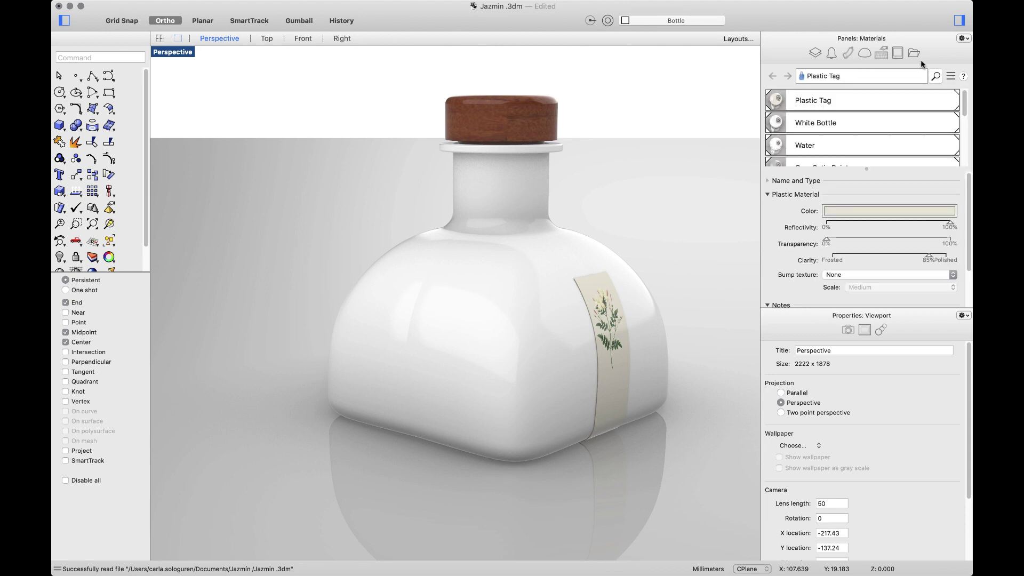
left_click_drag(964, 96, 965, 148)
left_click(772, 157)
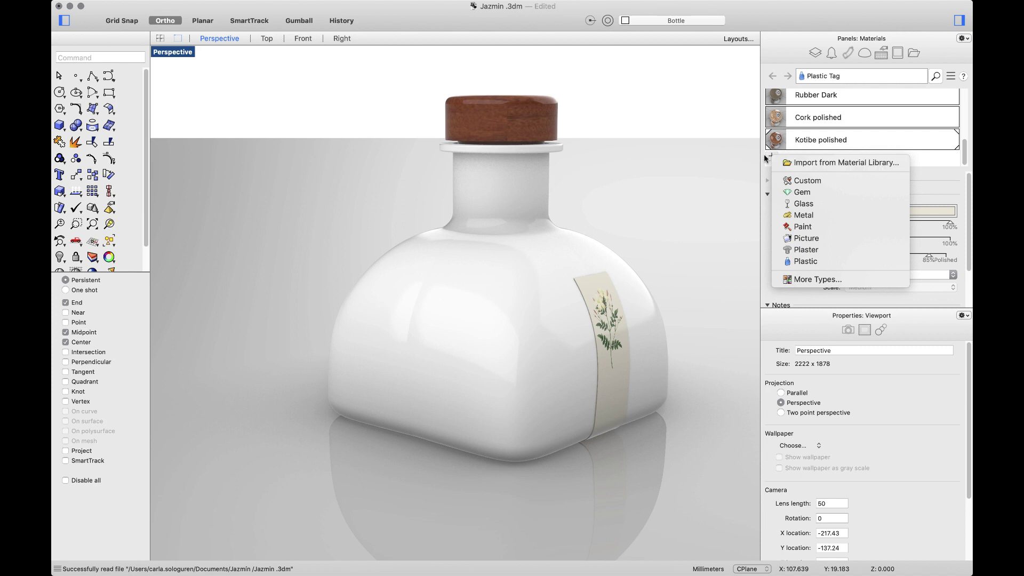
left_click(945, 159)
scroll(950, 152, "up", 5)
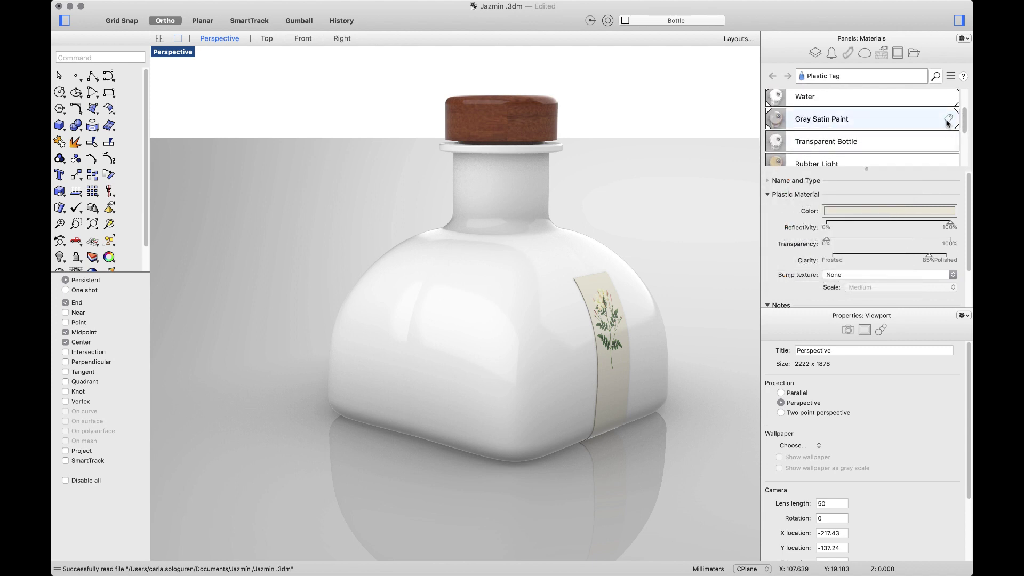
left_click(947, 122)
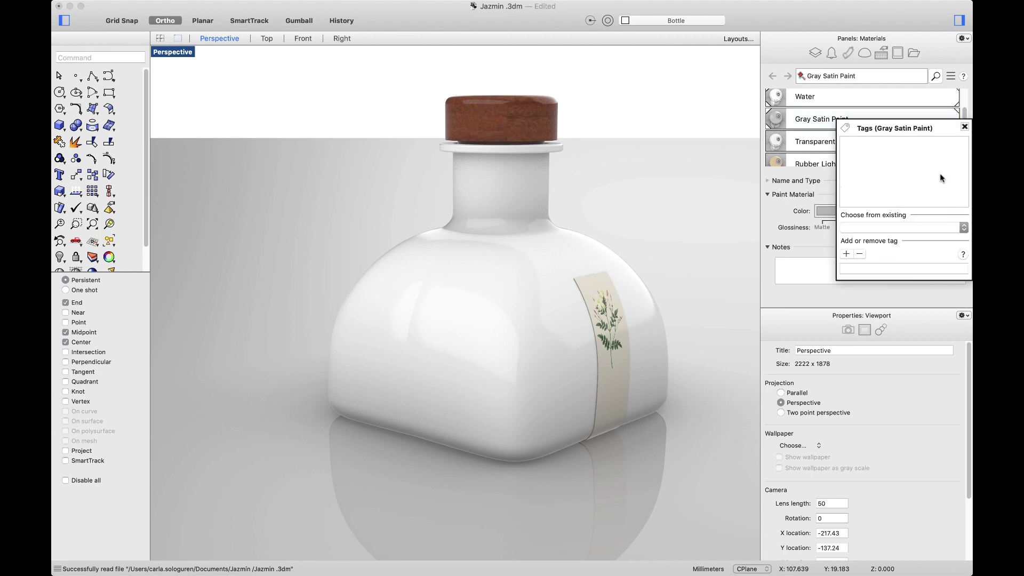
left_click(964, 127)
- Apply the Cork polished material to the bottle cap
left_click_drag(966, 114, 966, 151)
left_click_drag(832, 119, 530, 116)
left_click(529, 115)
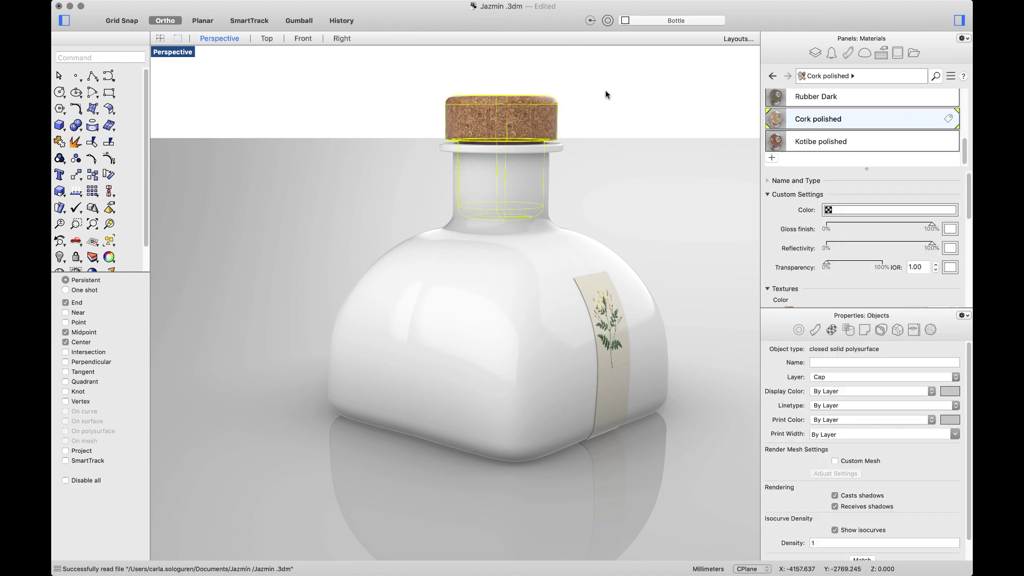
right_click_drag(606, 96, 590, 140)
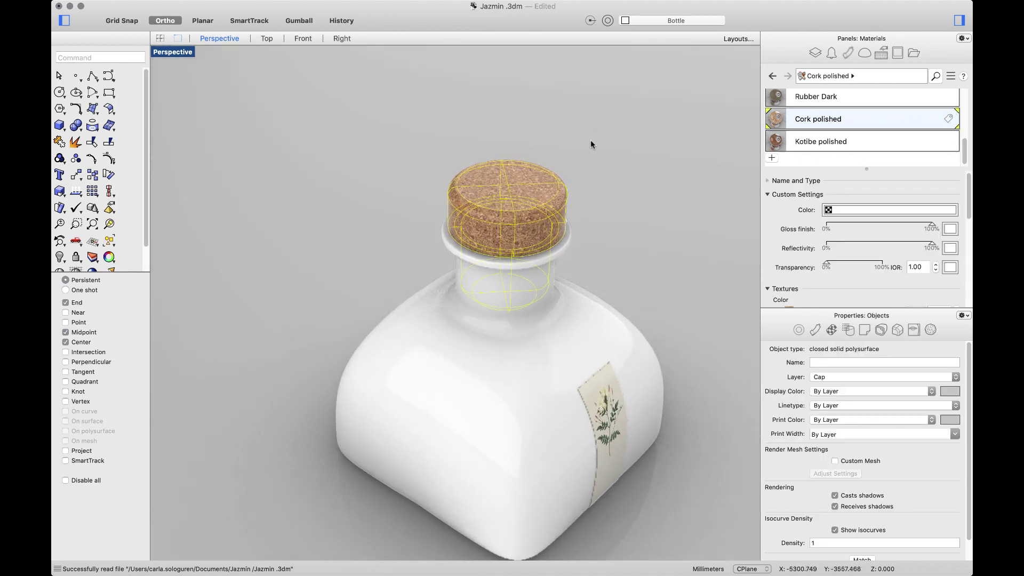
- Select the bottle cap and assign the Rubber Light material to it
left_click(617, 167)
scroll(965, 150, "up", 2)
left_click(527, 212)
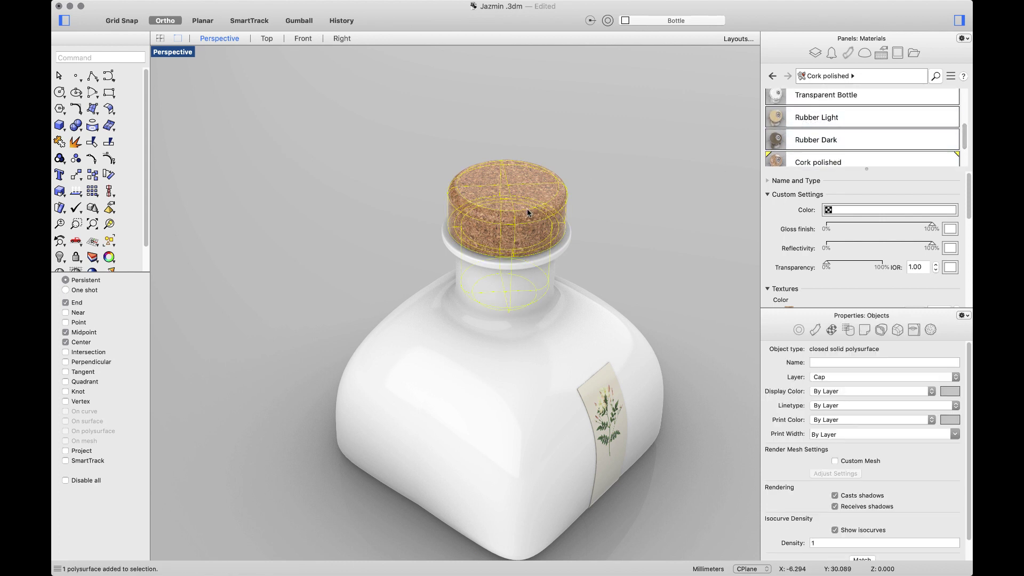
left_click(809, 118)
right_click(809, 119)
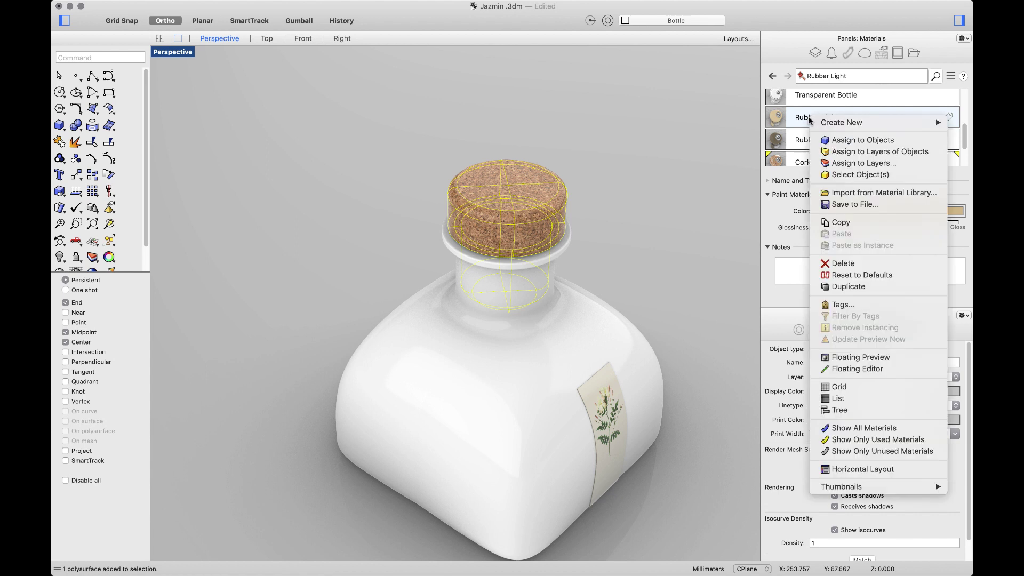
left_click(841, 140)
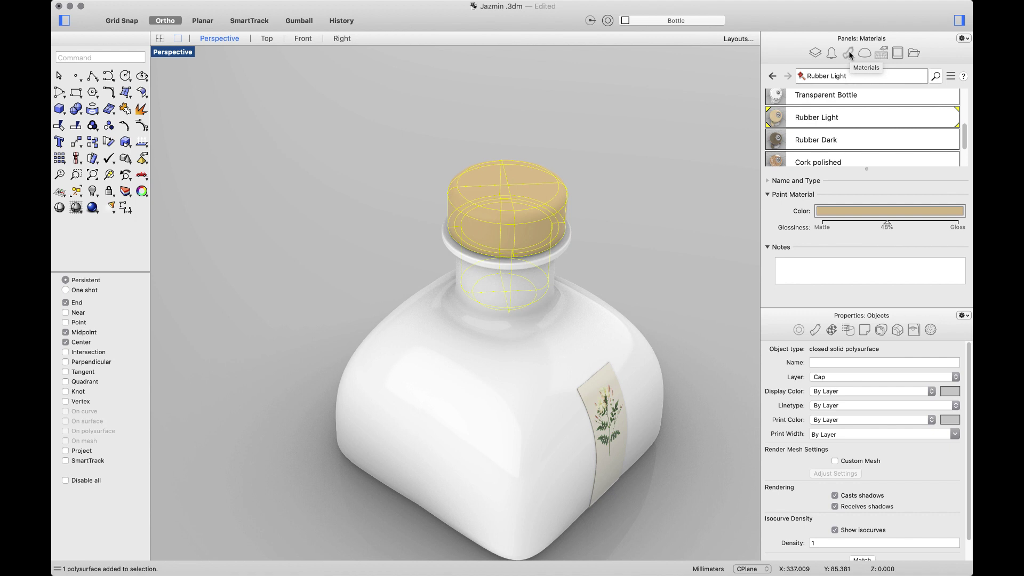
- Deselect the cap and restore the V1 Light snapshot of the bottle
left_click(897, 53)
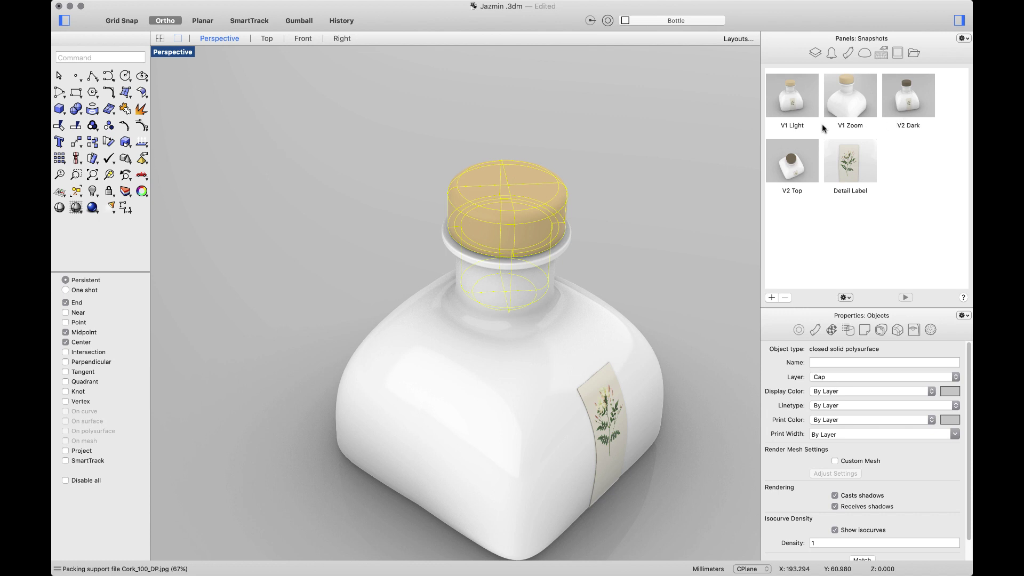
left_click(627, 117)
left_click(788, 101)
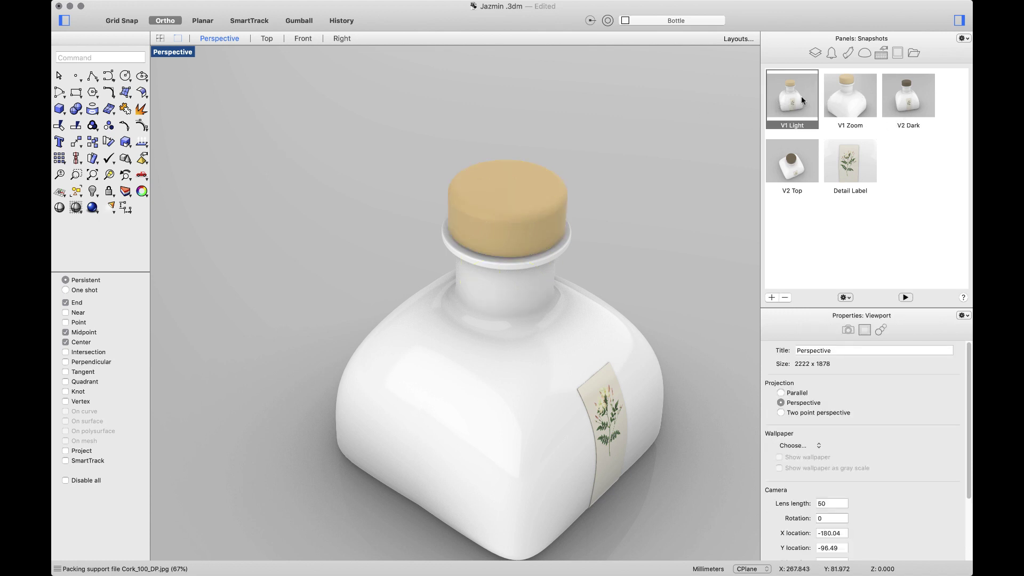
left_click(835, 102)
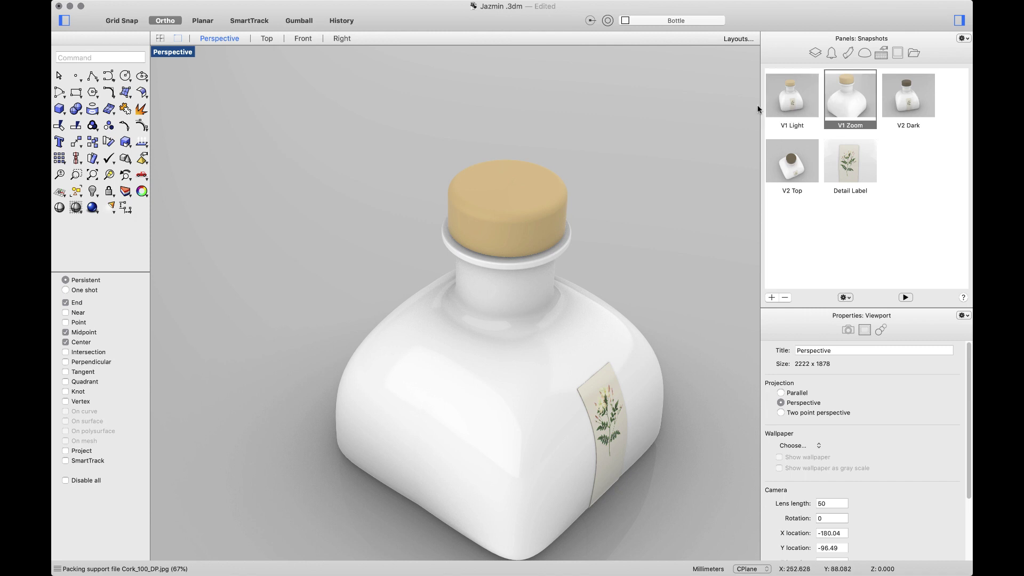
double_click(788, 102)
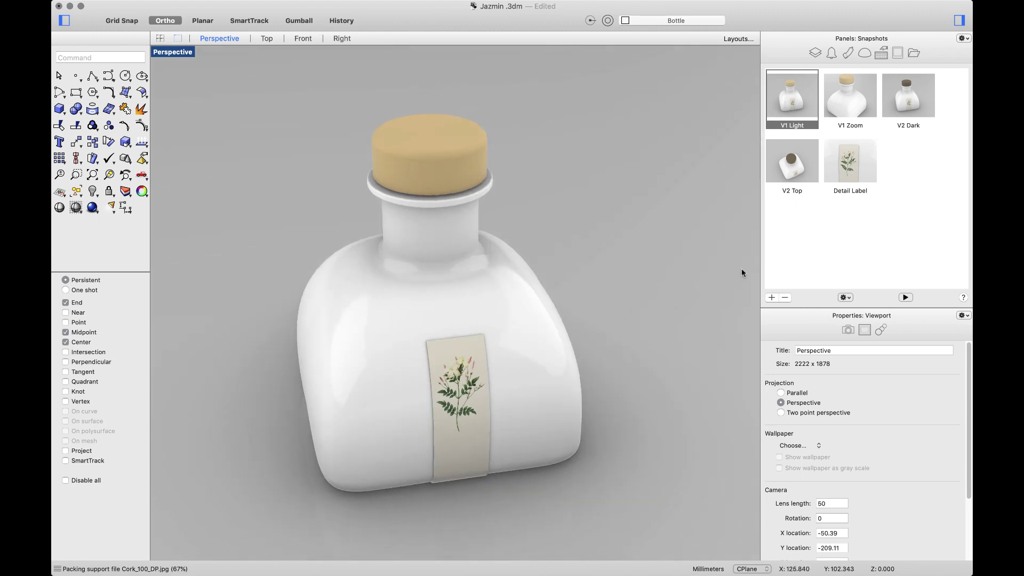
- Look at the snapshot management options, and restore the Detail Label snapshot
left_click(846, 297)
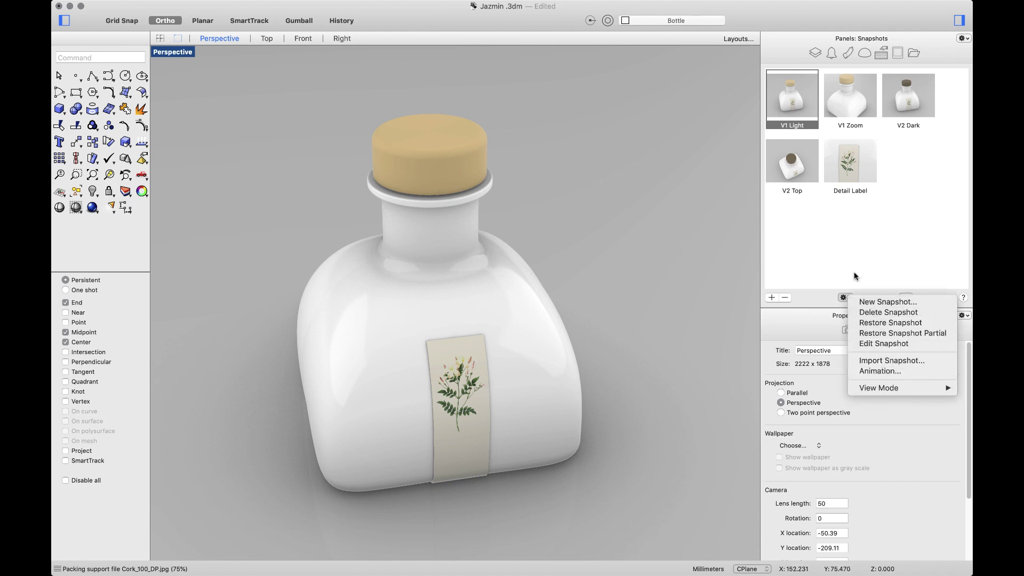
left_click(858, 252)
left_click(796, 168)
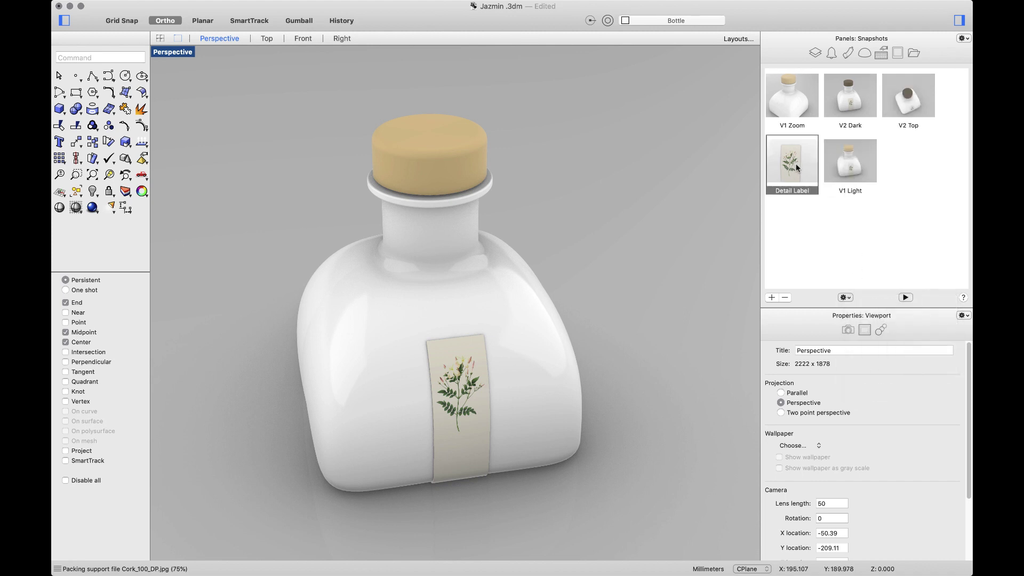
double_click(797, 167)
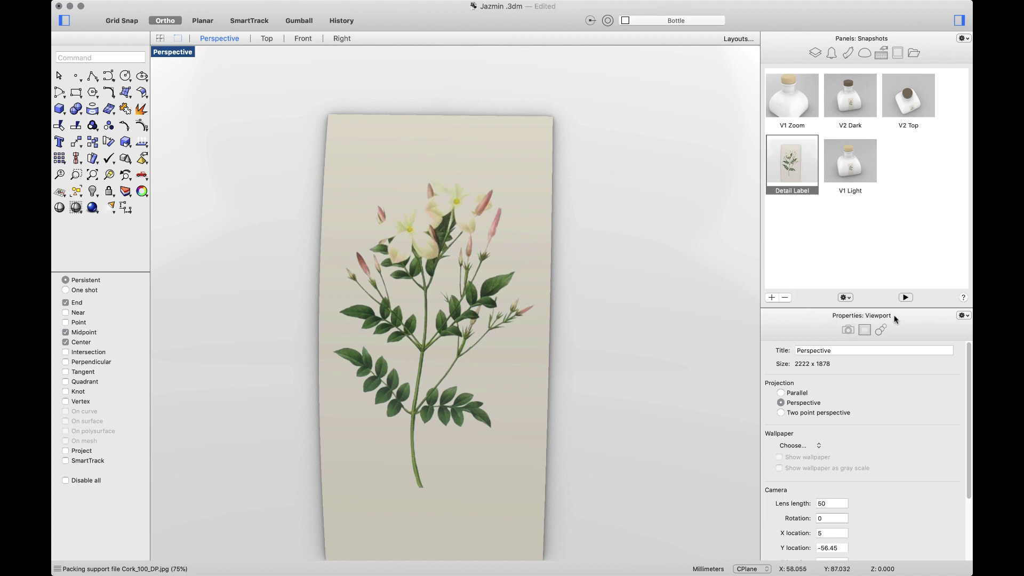
- Select the bottle label and set its thickening distance to 0.60
left_click(462, 212)
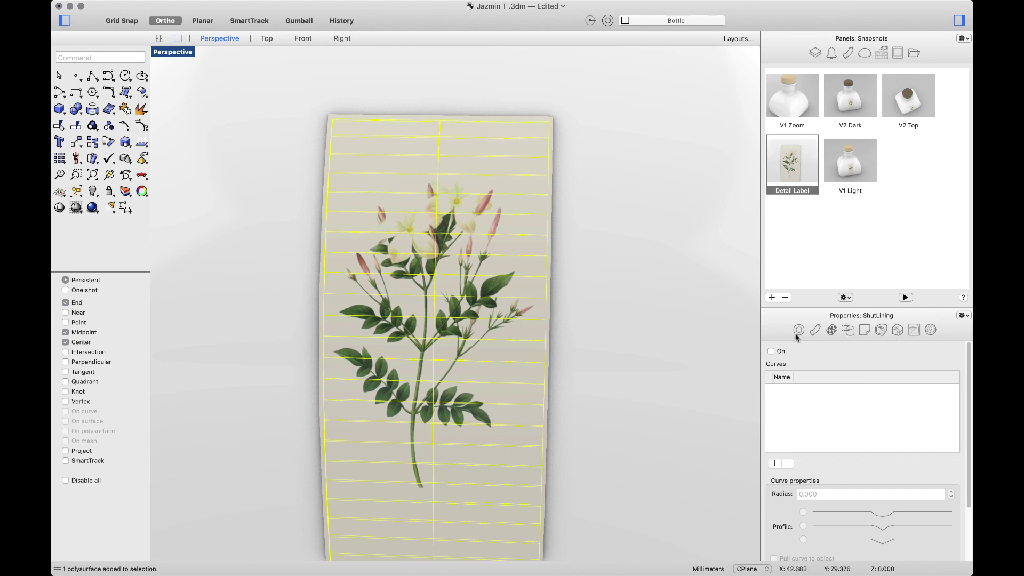
left_click(881, 330)
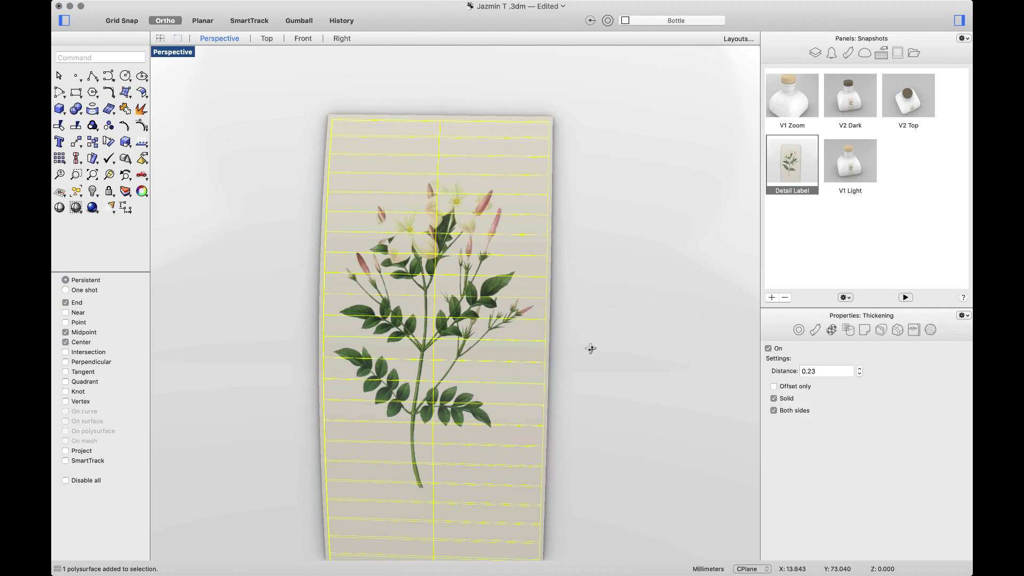
right_click_drag(592, 350, 598, 342)
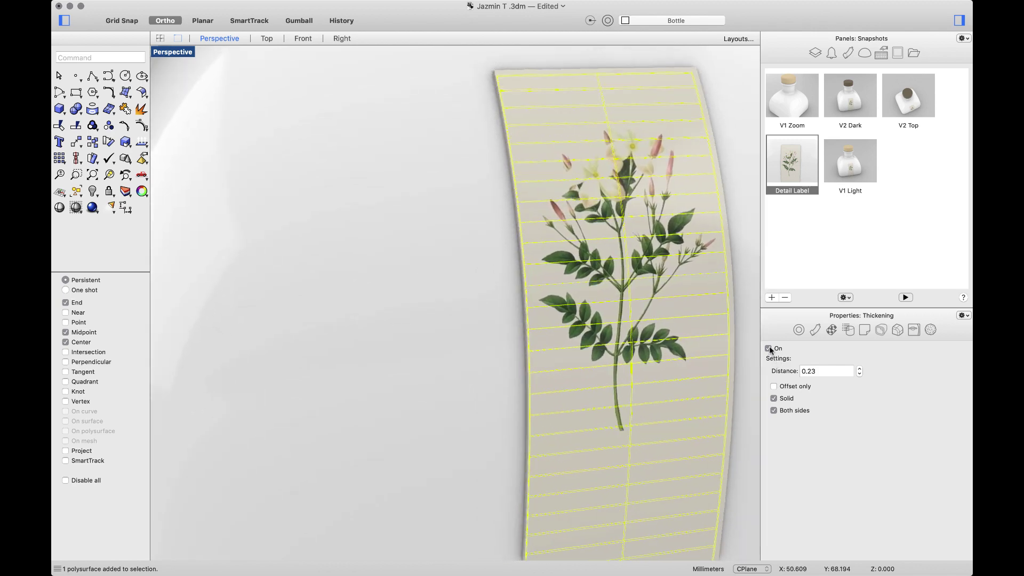
left_click(824, 371)
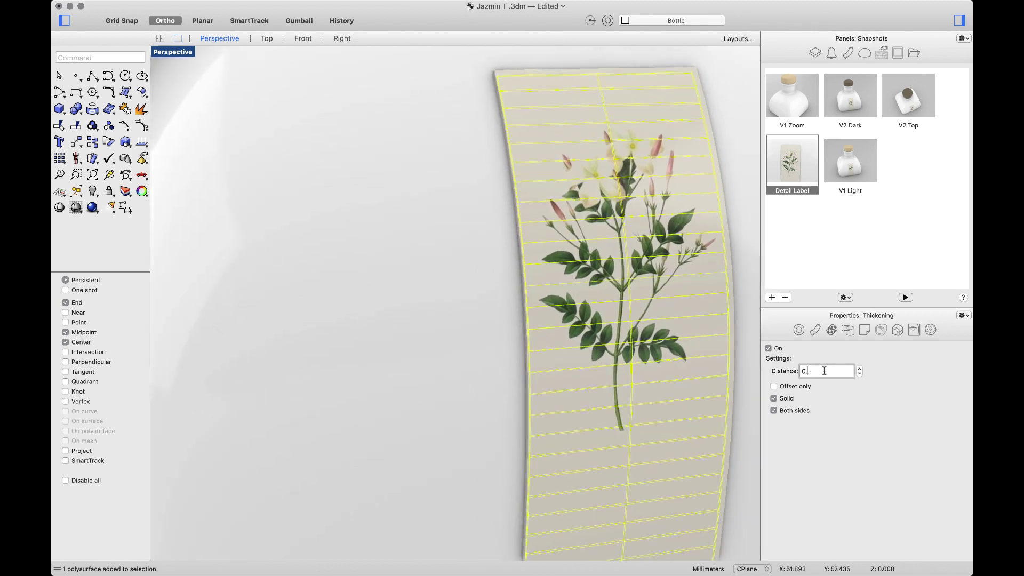
type("60")
key("Return")
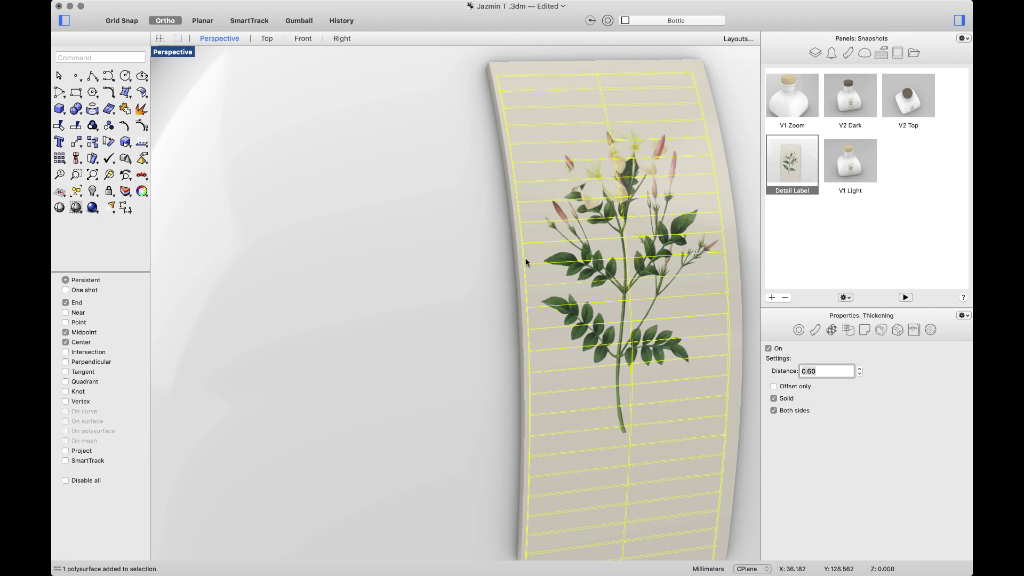
- Bring up the shut lining properties, restore the V1 Zoom snapshot and turn on the Curves layer
left_click(912, 331)
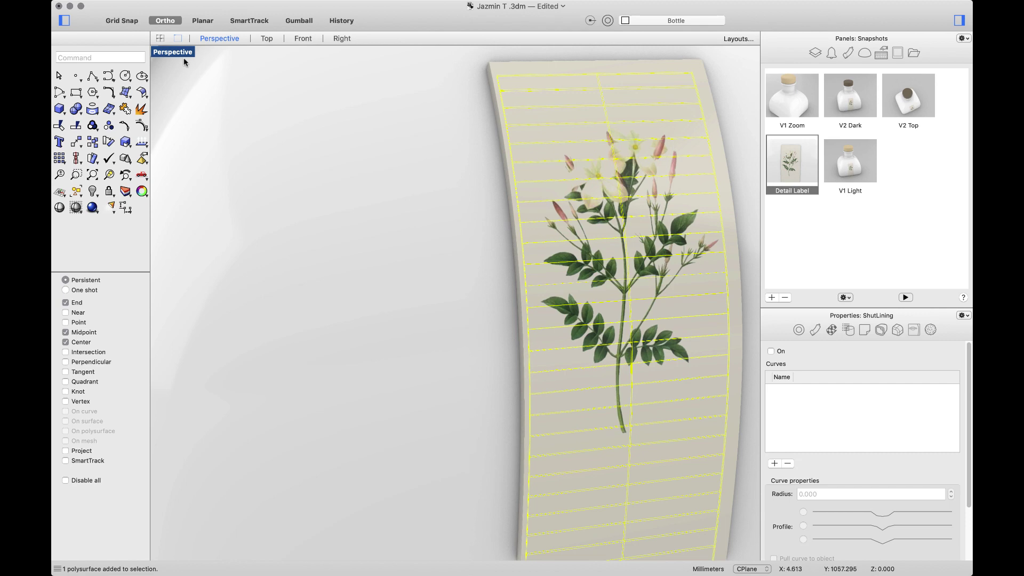
left_click(770, 93)
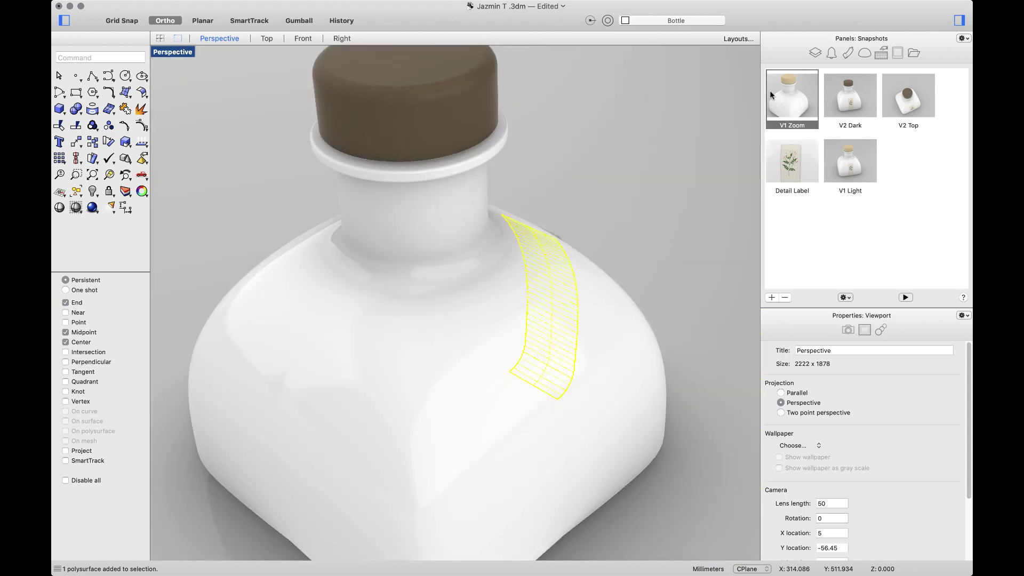
left_click(814, 53)
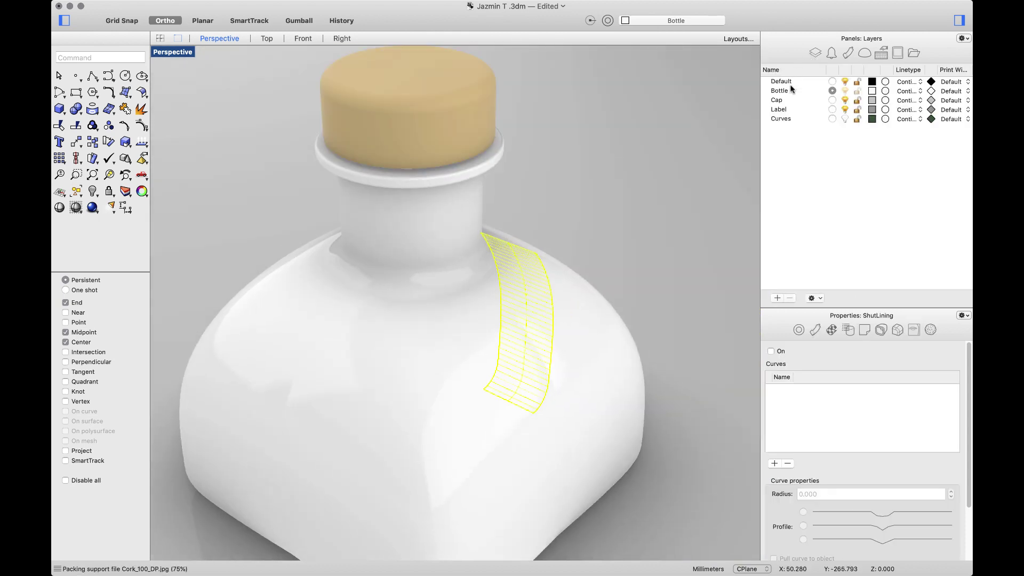
left_click(845, 121)
left_click(898, 53)
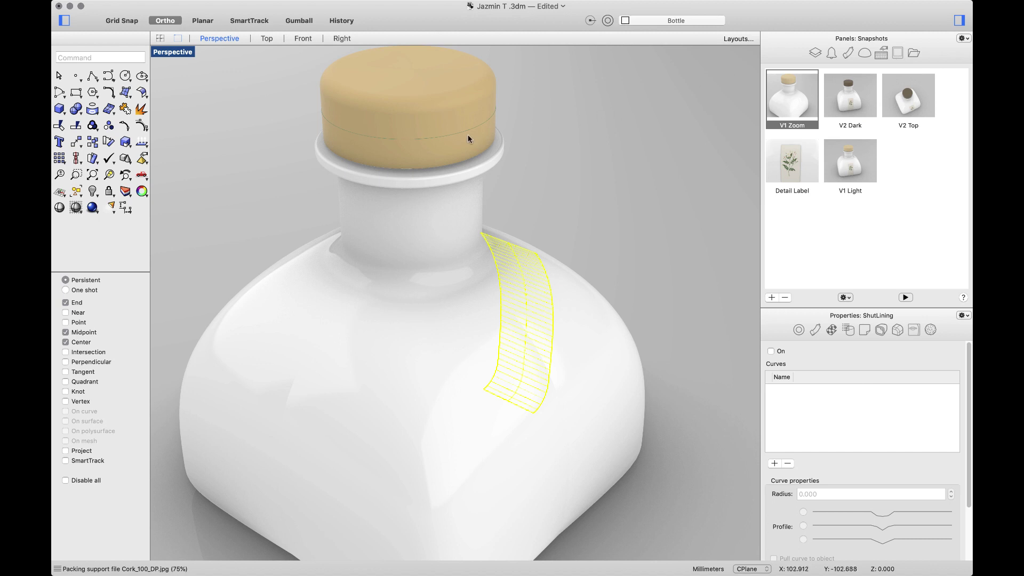
- Select the bottle cap and add the curve around its side to the cap's shut lining
left_click(458, 109)
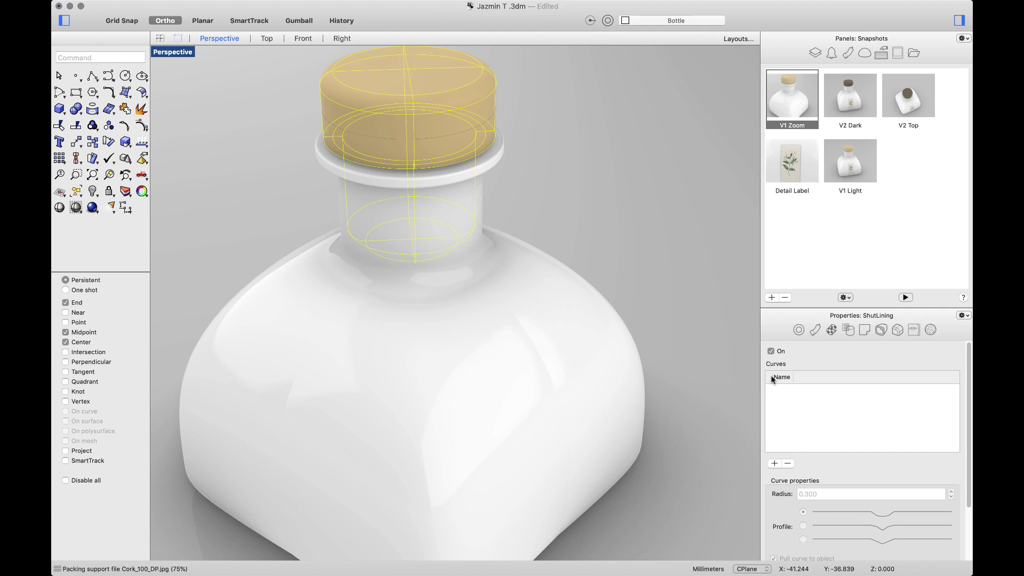
left_click(775, 464)
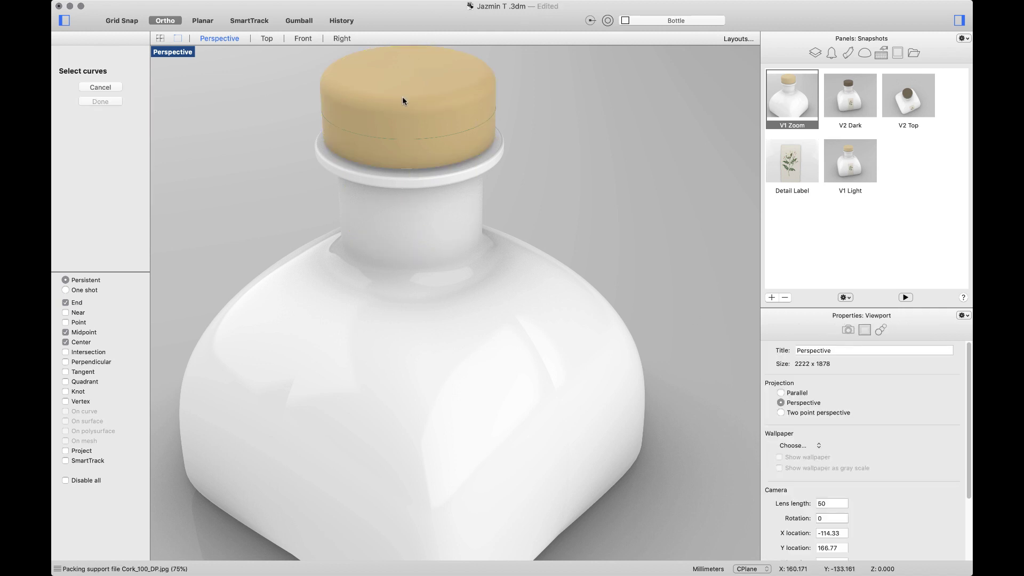
left_click(412, 140)
left_click(412, 142)
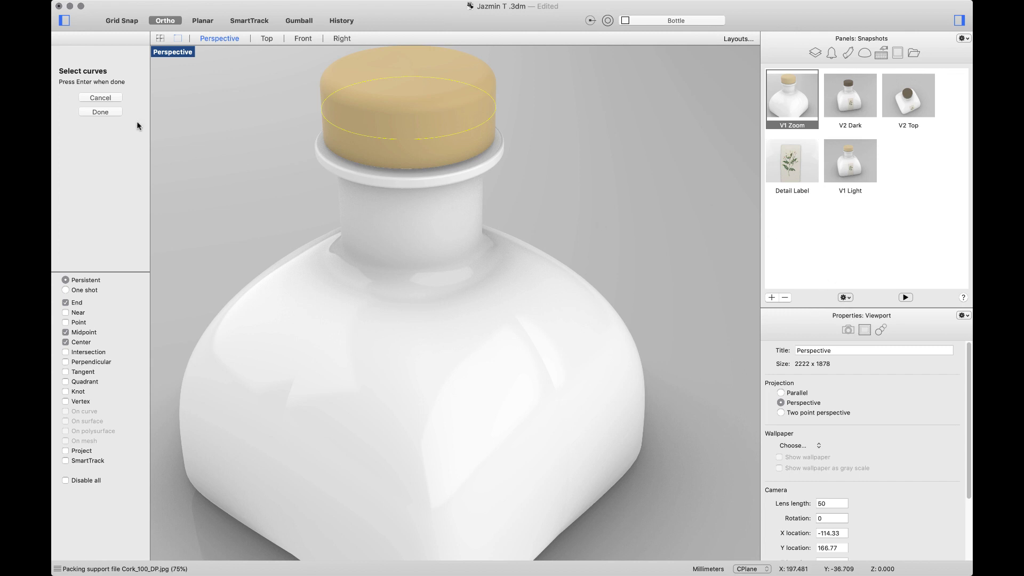
left_click(101, 112)
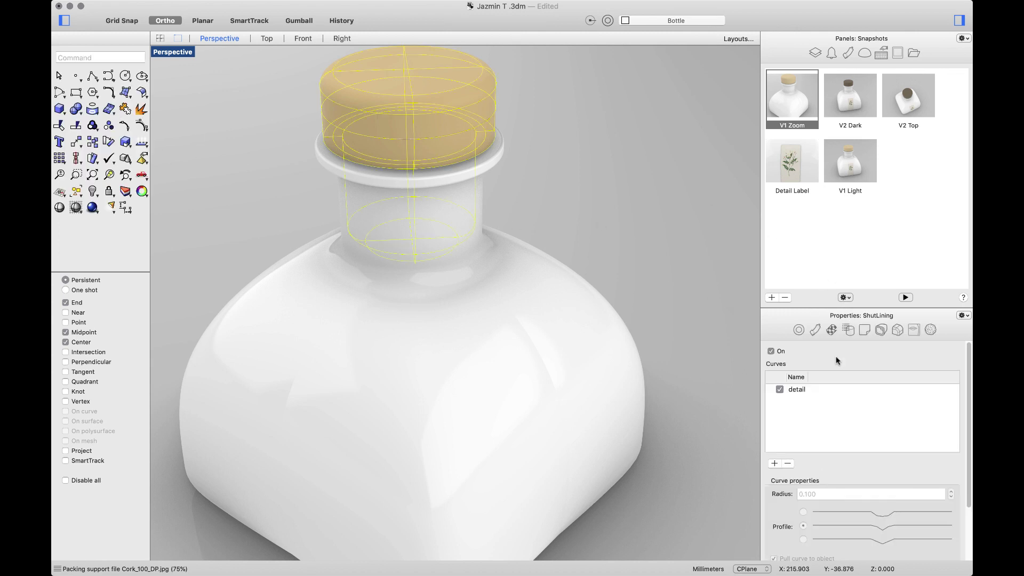
- Set the cap's detail shut-lining curve to a radius of 0.300 with the first, rounded groove profile
left_click(800, 390)
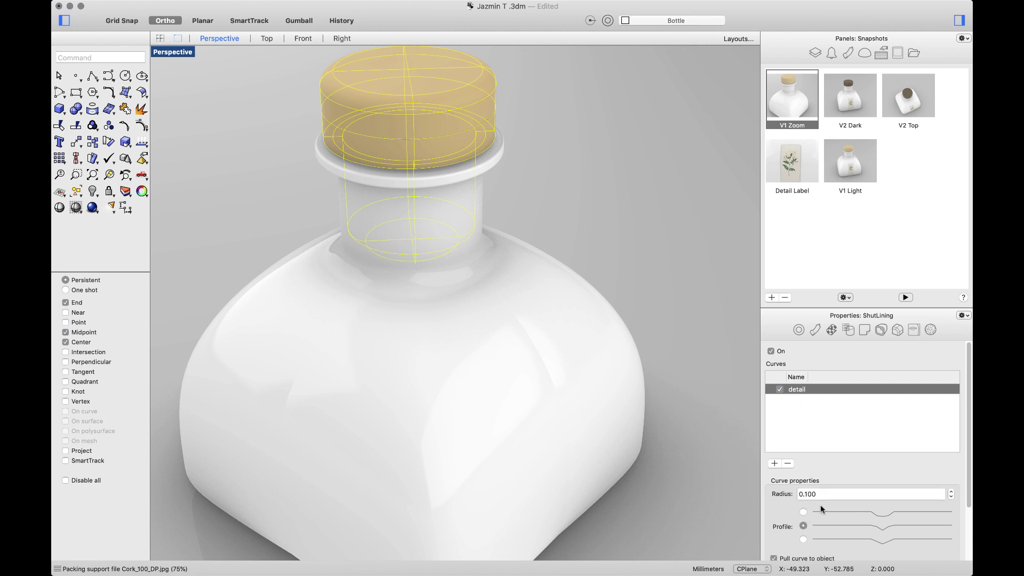
left_click(832, 493)
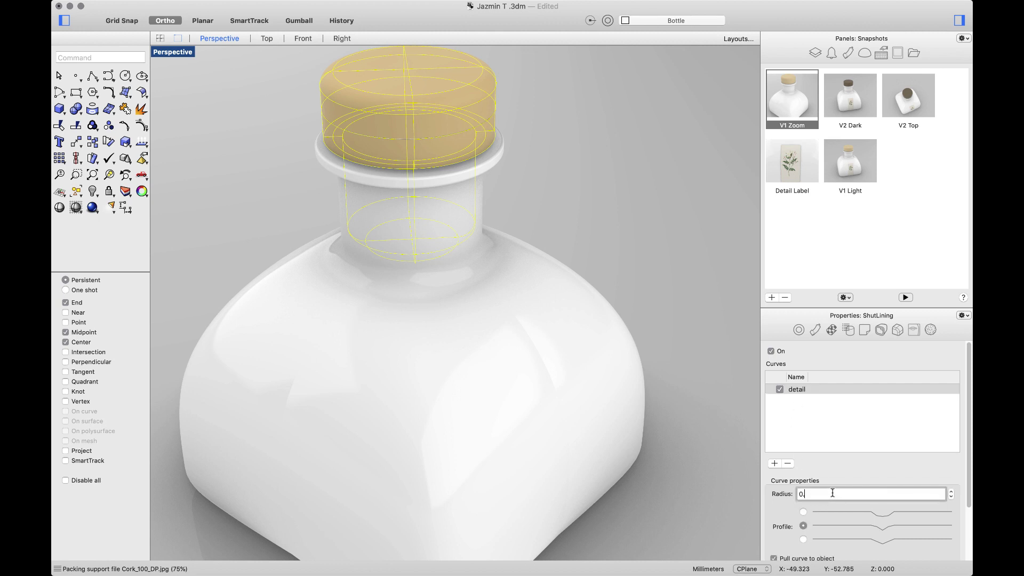
left_click(803, 512)
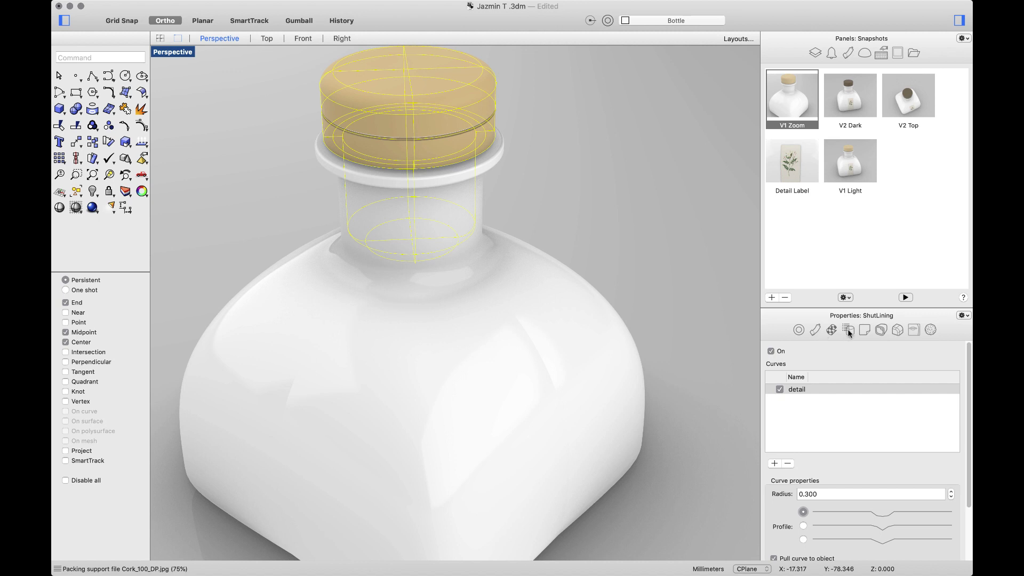
- Bring up the decal properties, restore the Detail Label snapshot and select the label
left_click(863, 330)
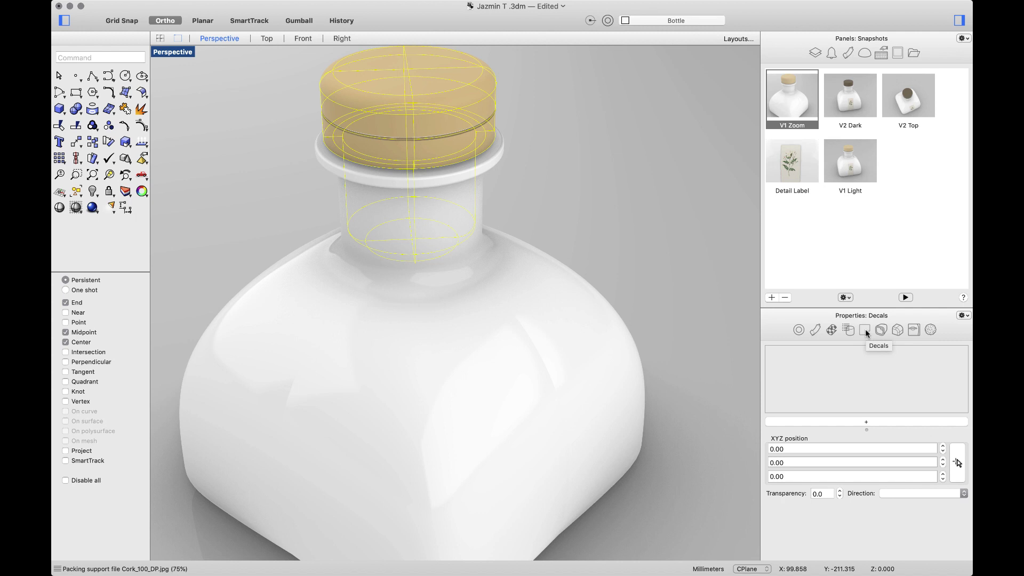
left_click(799, 175)
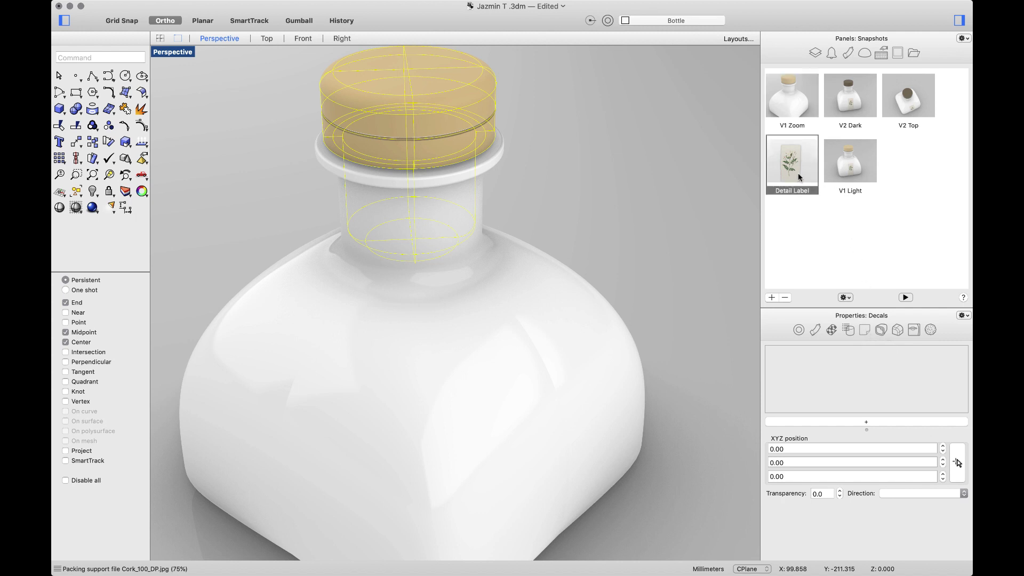
double_click(797, 172)
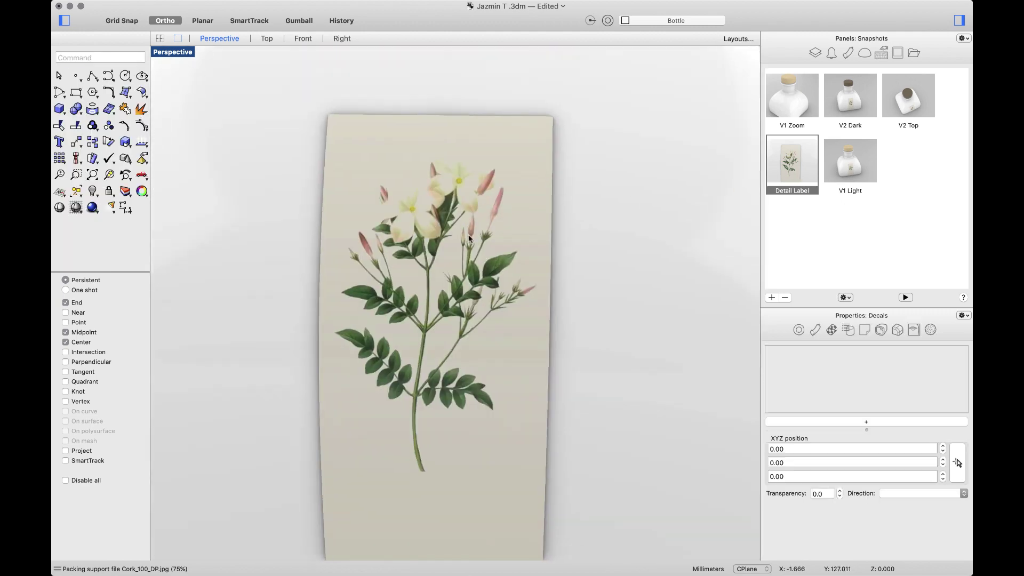
left_click(447, 256)
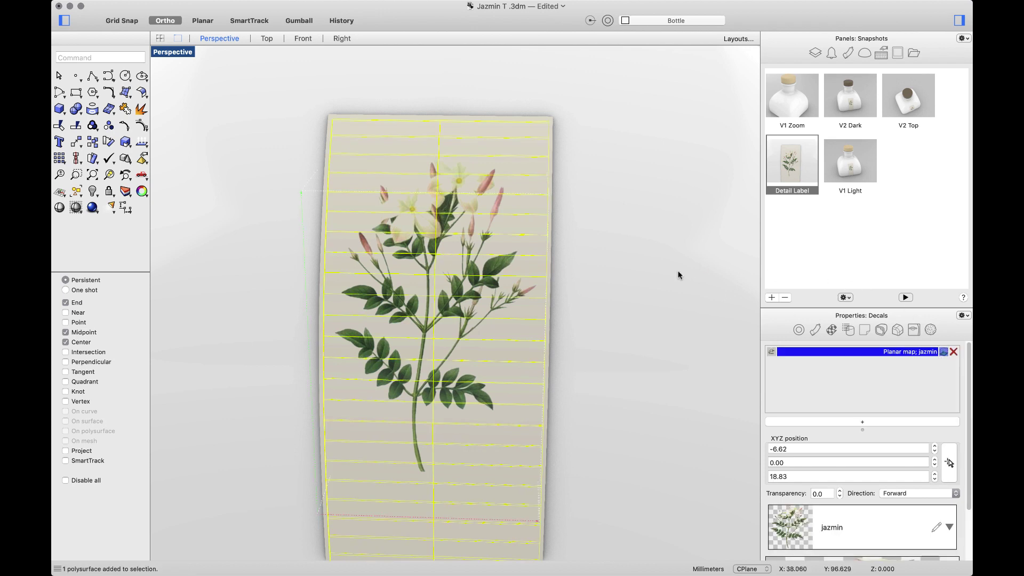
- Enable Gumball, select the label's decal widget and move the jazmin decal up along Z to about 19.75
left_click(298, 21)
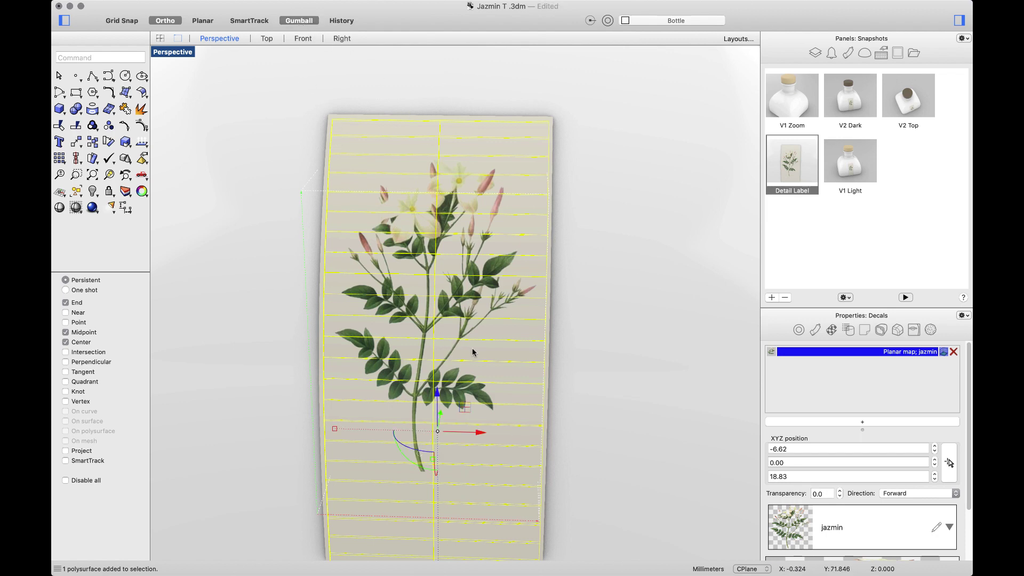
scroll(472, 347, "down", 3)
scroll(482, 341, "up", 1)
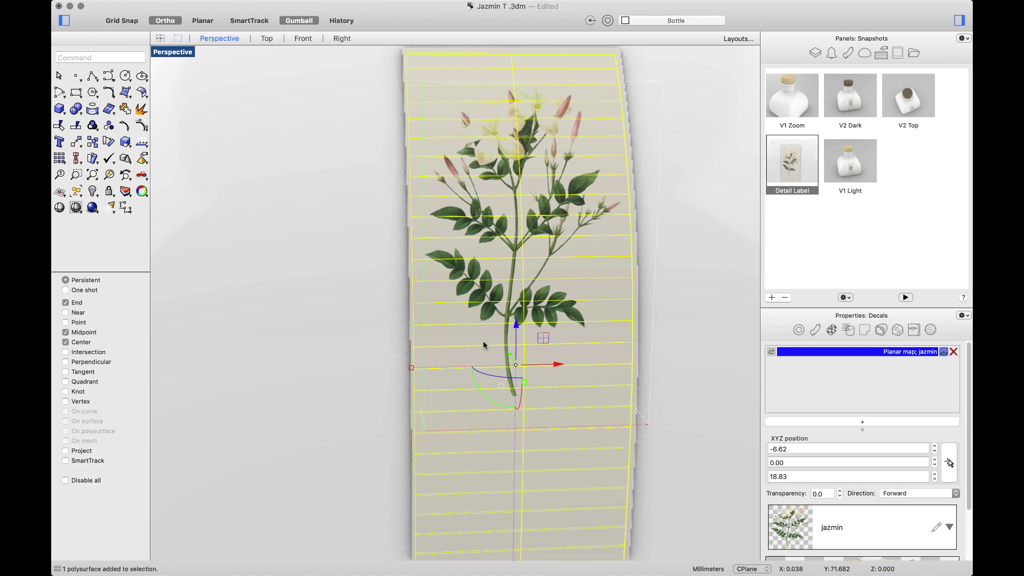
left_click(637, 80)
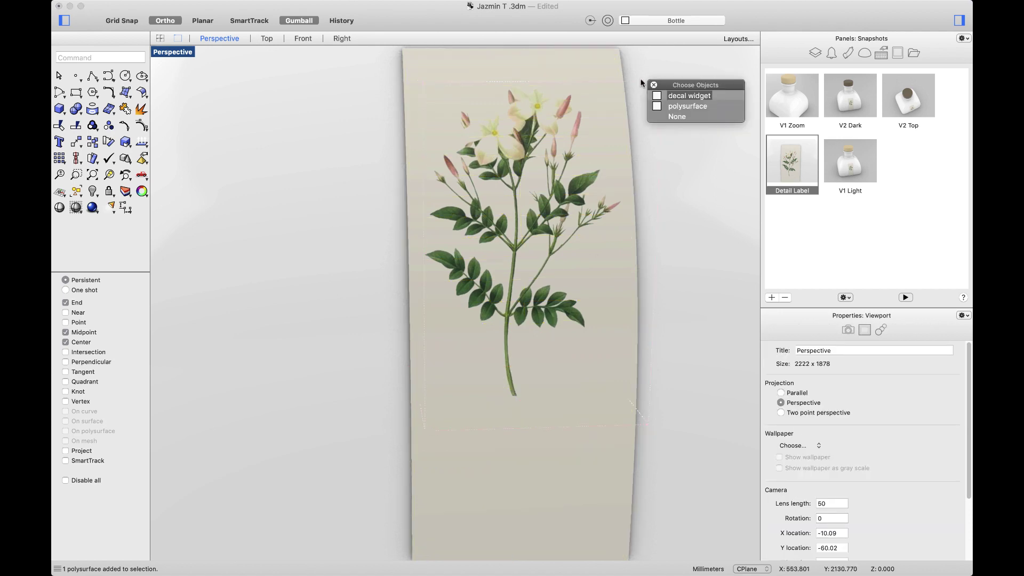
left_click(689, 96)
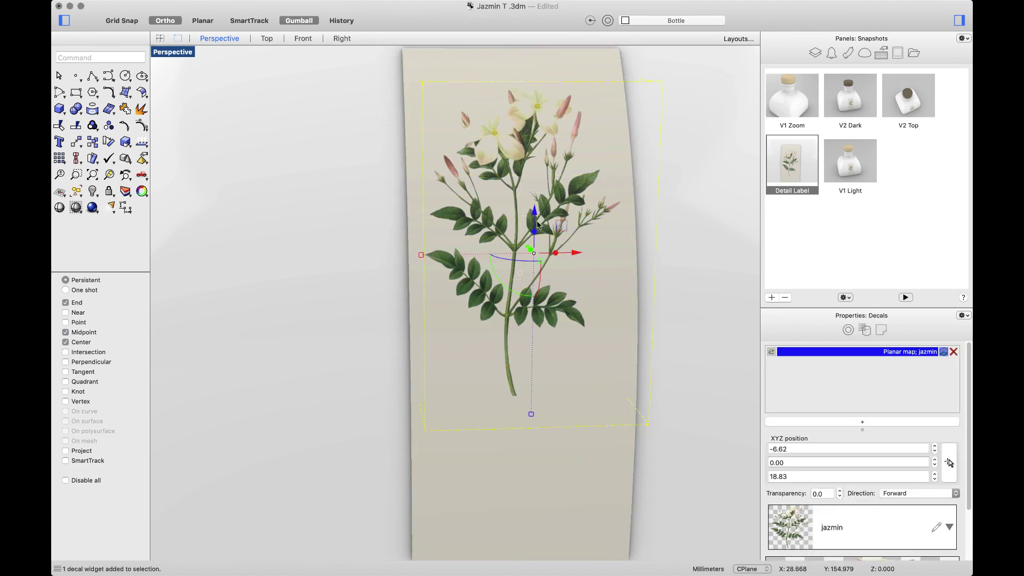
left_click_drag(534, 214, 534, 182)
right_click_drag(628, 315, 626, 324)
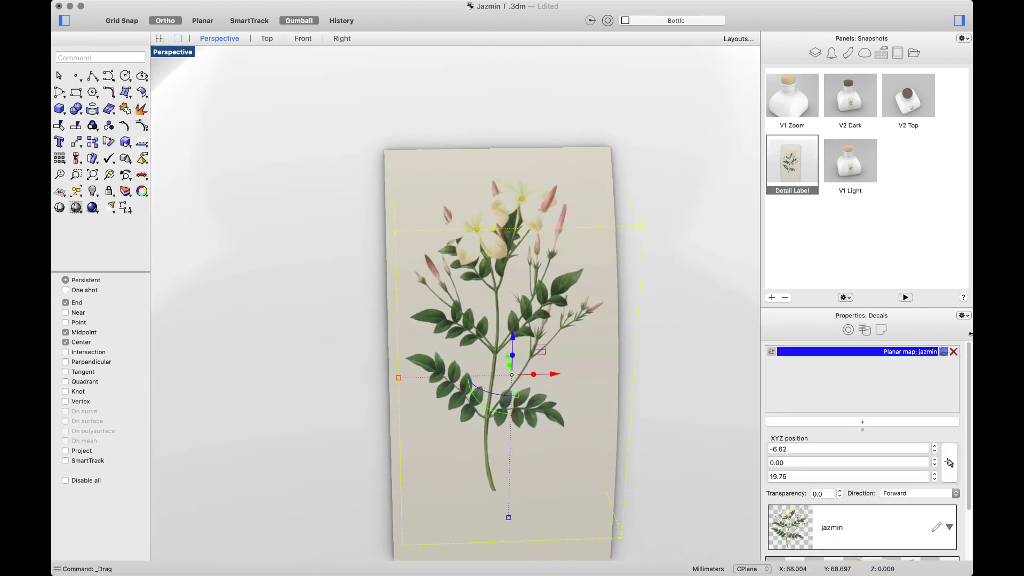
- Examine the jazmin decal's texture settings, toggling the color mask off and on again, and apply them
scroll(970, 435, "down", 3)
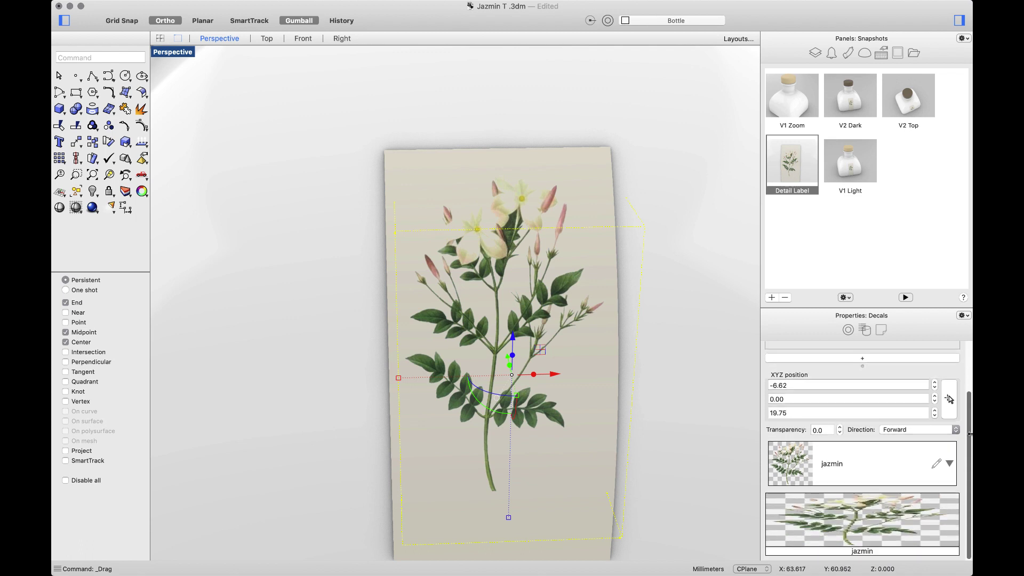
left_click(936, 463)
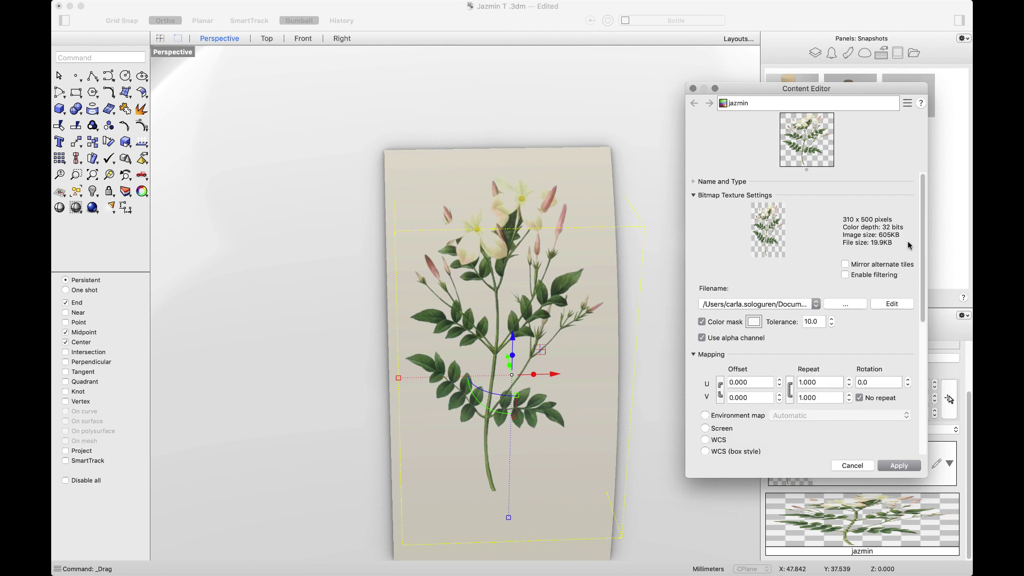
scroll(921, 248, "down", 3)
scroll(914, 267, "down", 2)
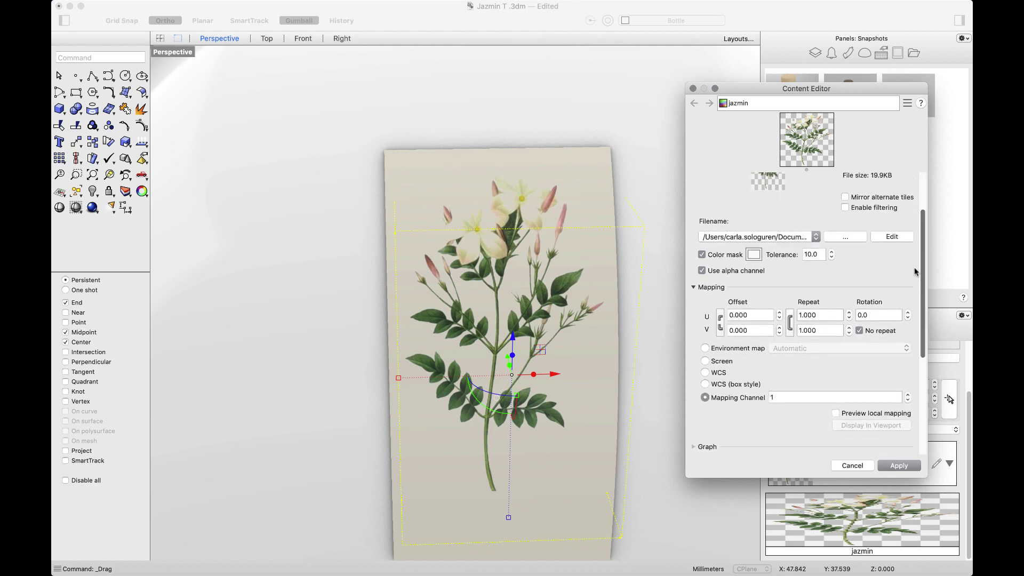
left_click(701, 289)
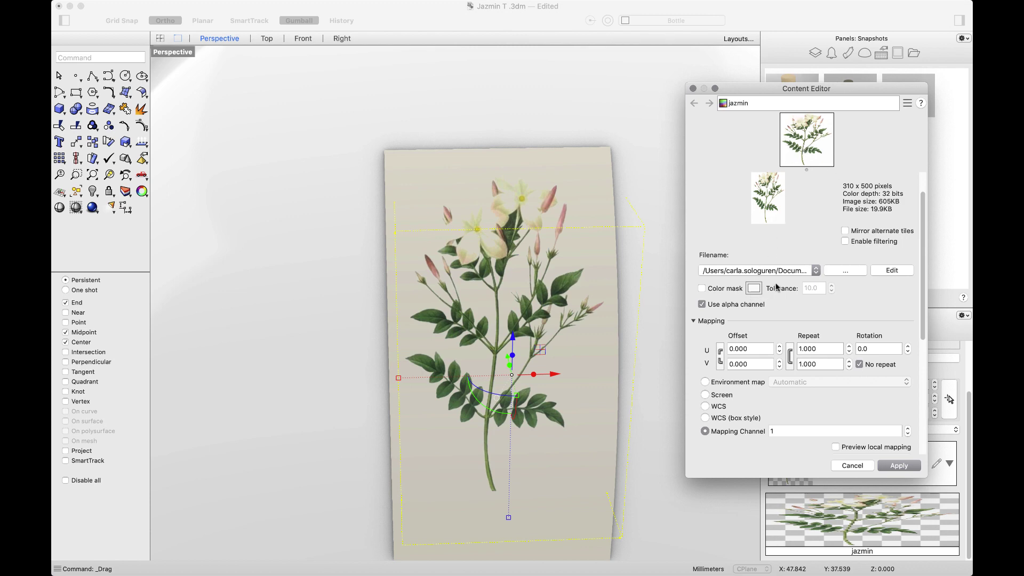
left_click(702, 289)
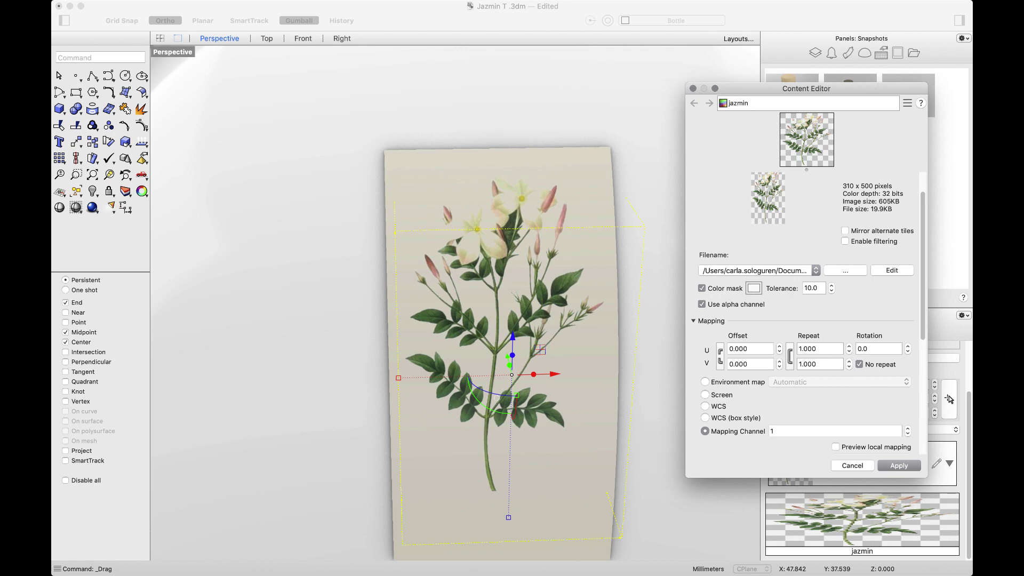
left_click(899, 466)
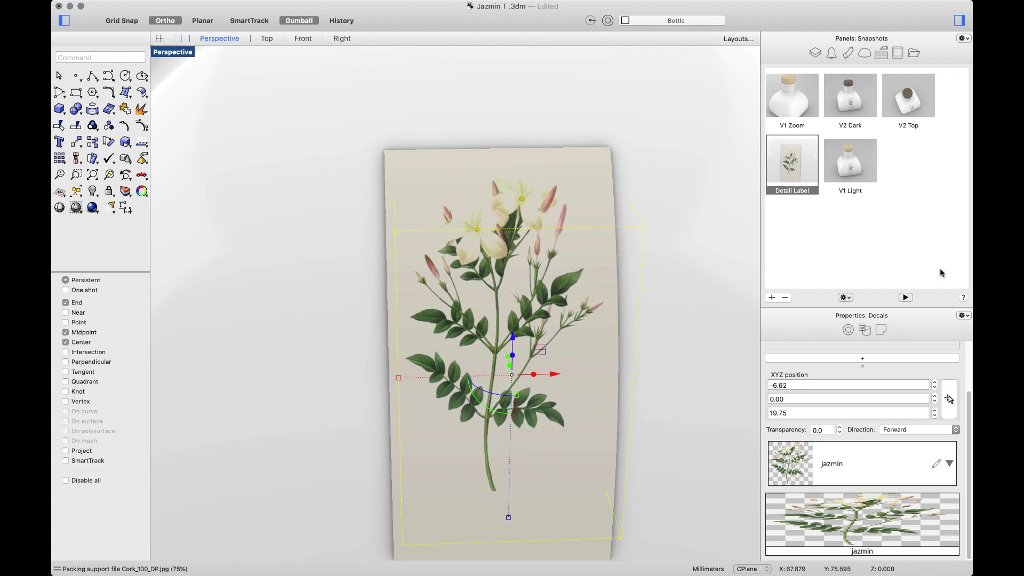
- Restore the V2 Dark snapshot of the bottle and deselect the decal
left_click(848, 103)
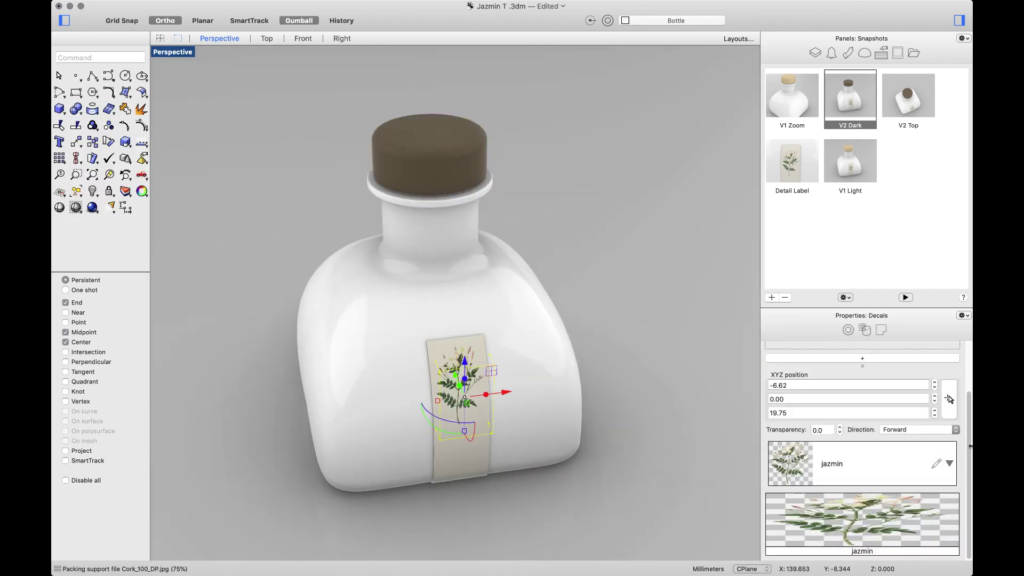
scroll(967, 457, "up", 3)
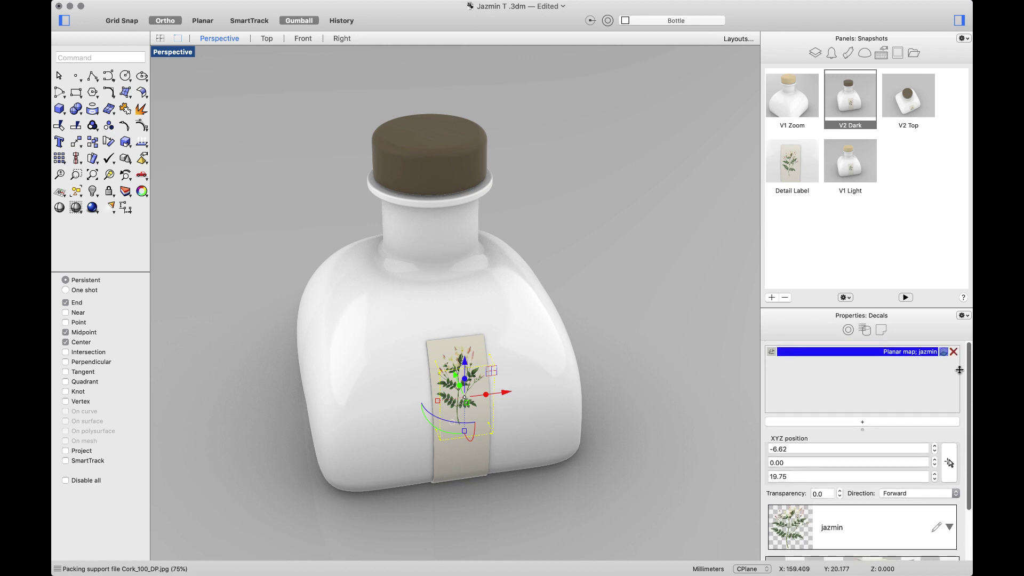
key("Escape")
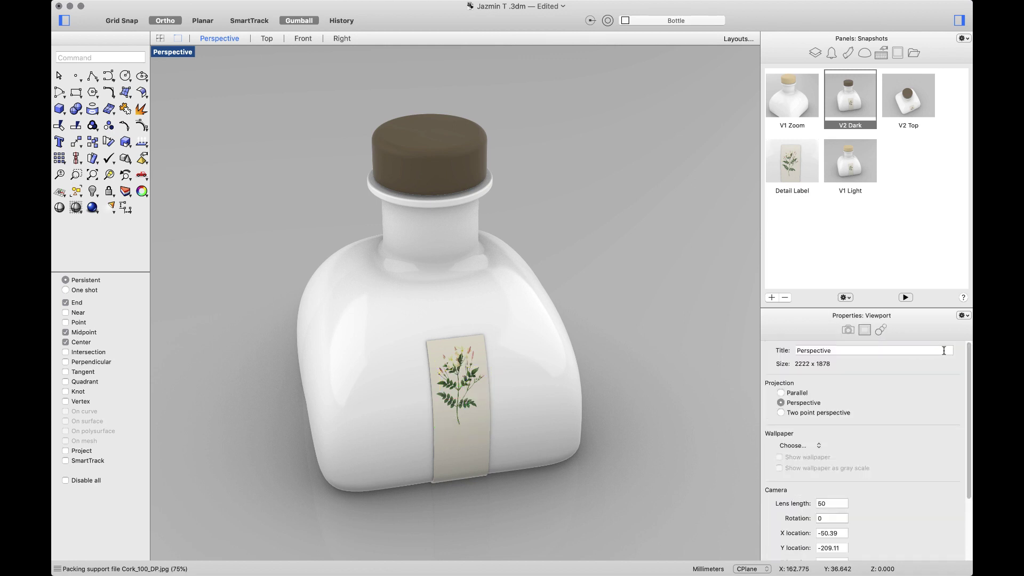
- Switch the Perspective viewport to the Arctic display mode and inspect the bottle from its side
left_click(181, 54)
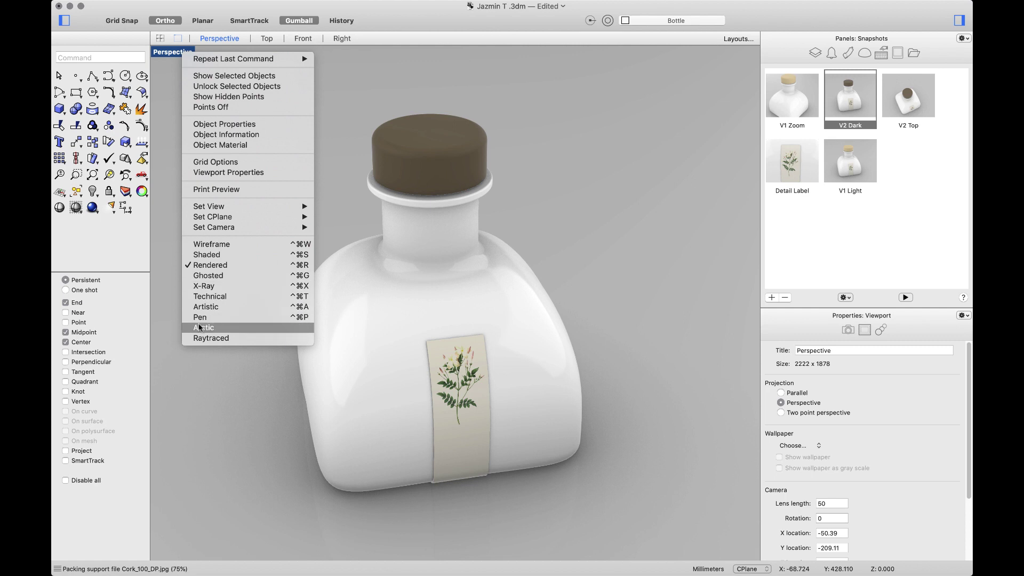
left_click(222, 330)
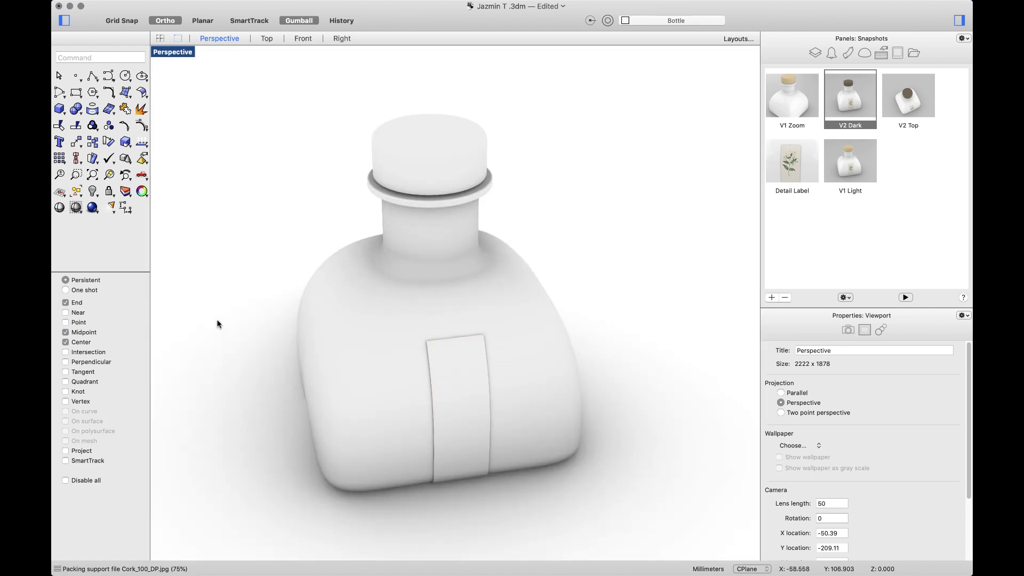
mouse_move(220, 328)
right_mouse_down()
mouse_move(231, 361)
mouse_move(284, 372)
mouse_move(291, 361)
mouse_move(288, 389)
mouse_move(226, 366)
mouse_move(227, 326)
right_mouse_up()
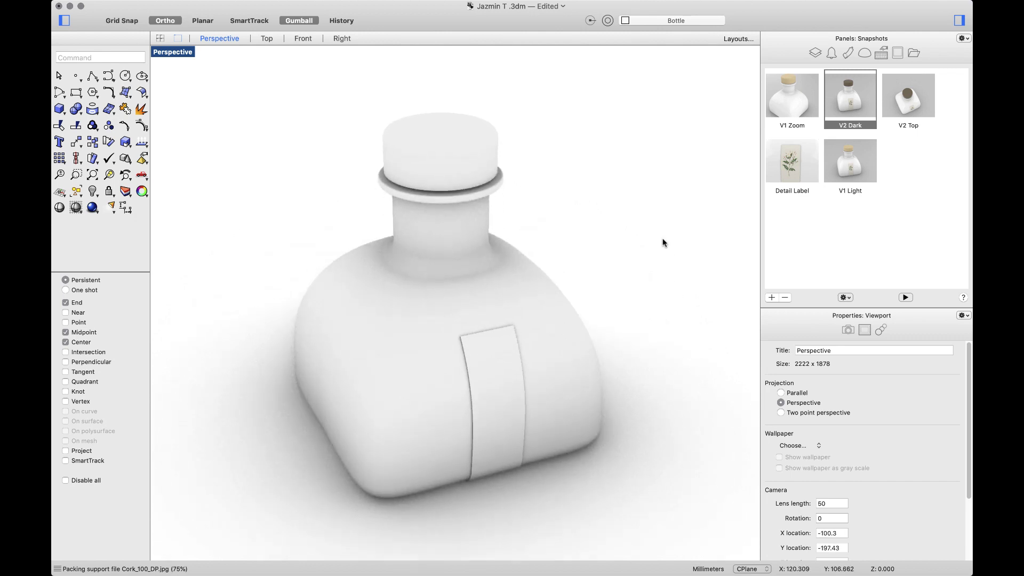
right_click_drag(578, 434, 621, 439)
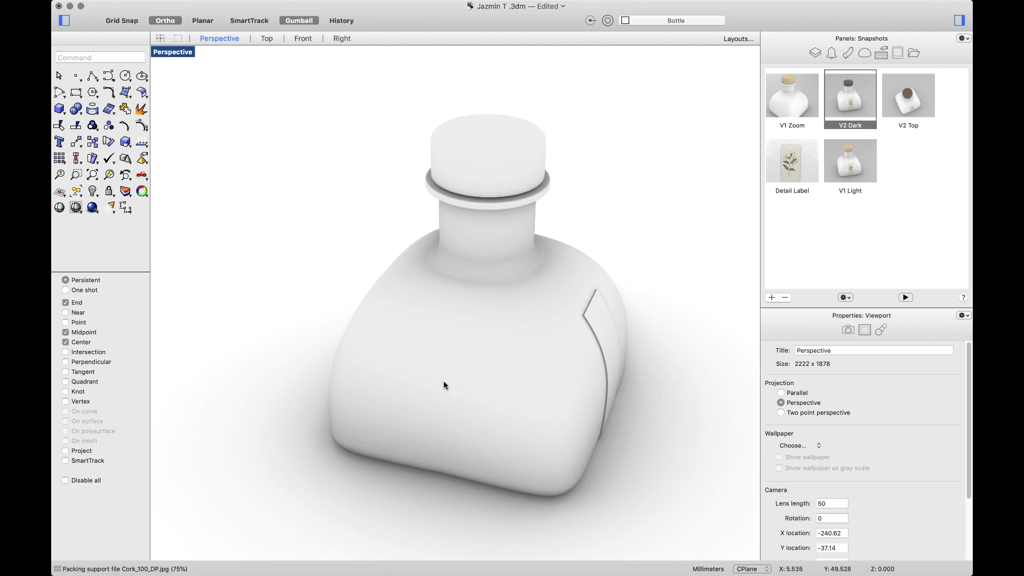
- Restore the V2 Top snapshot and apply the Cork polished material to the bottle's cap
left_click(169, 55)
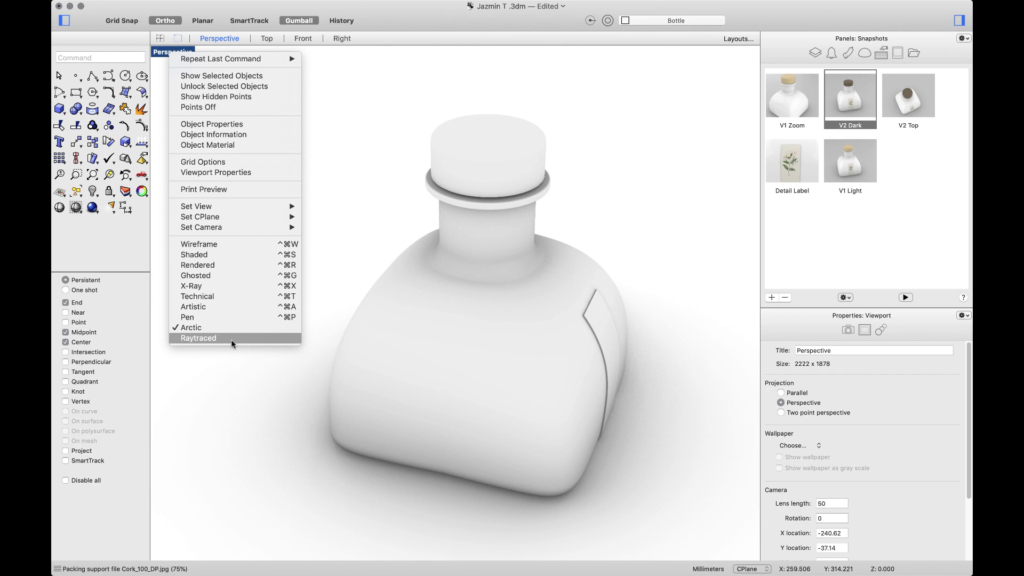
left_click(904, 102)
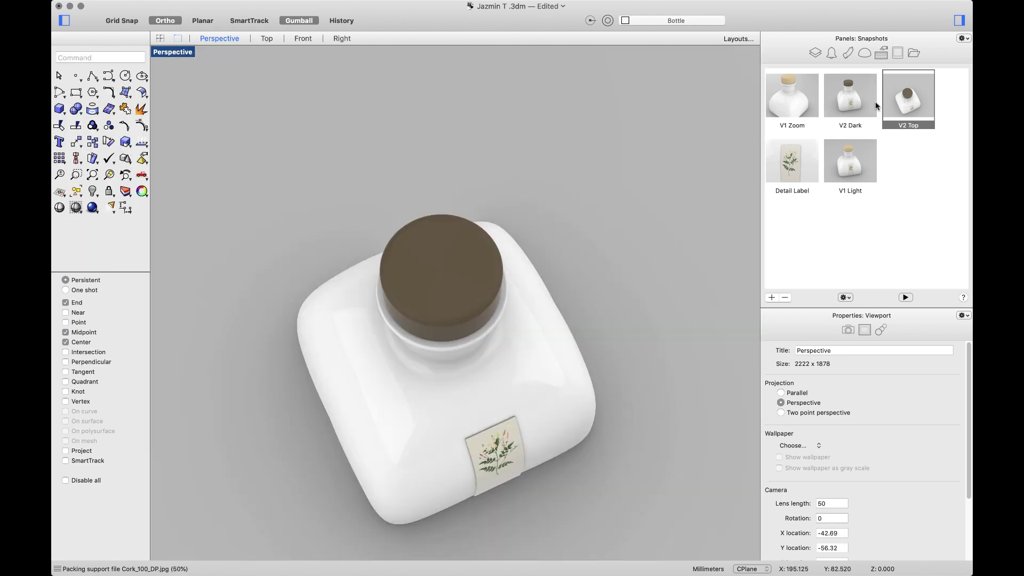
left_click(848, 52)
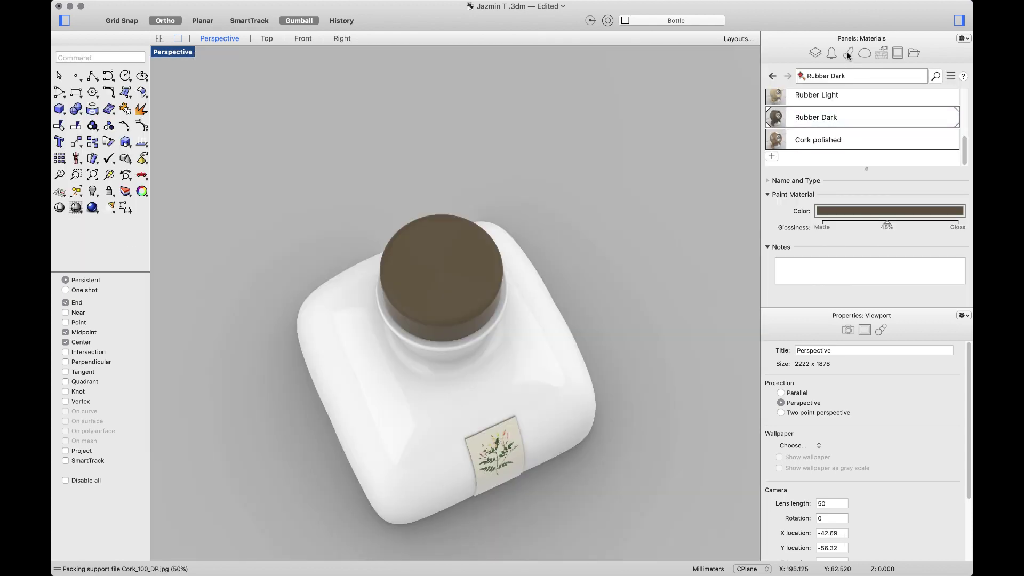
left_click_drag(857, 140, 419, 280)
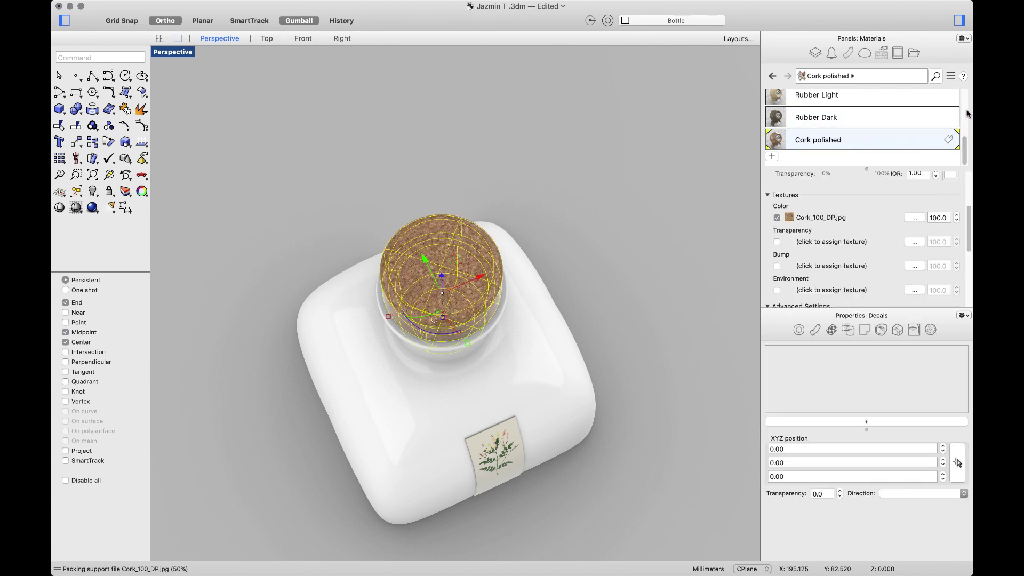
- Apply the Transparent Bottle material to the bottle body and clear the selection
left_click(967, 116)
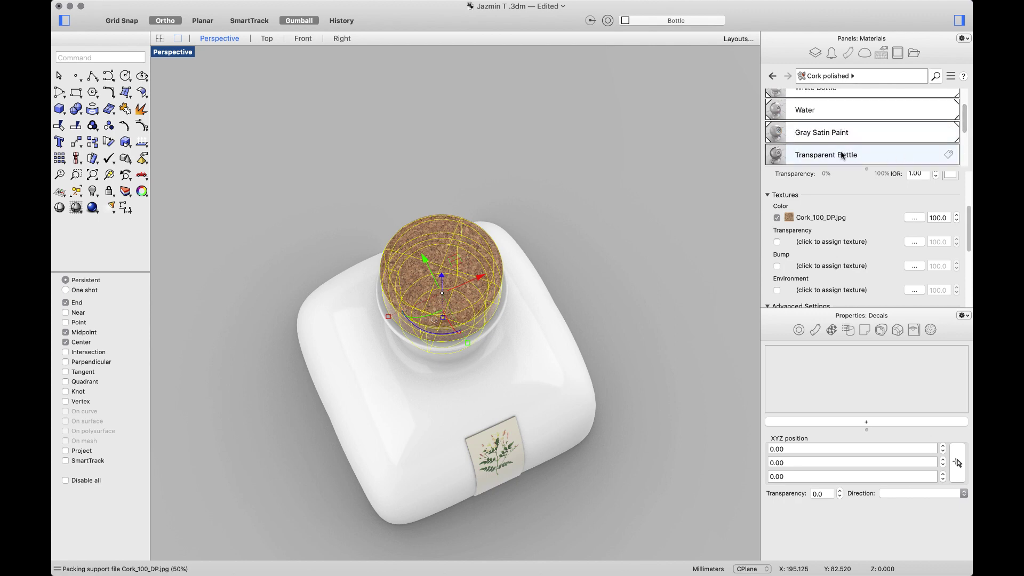
left_click_drag(810, 156, 547, 337)
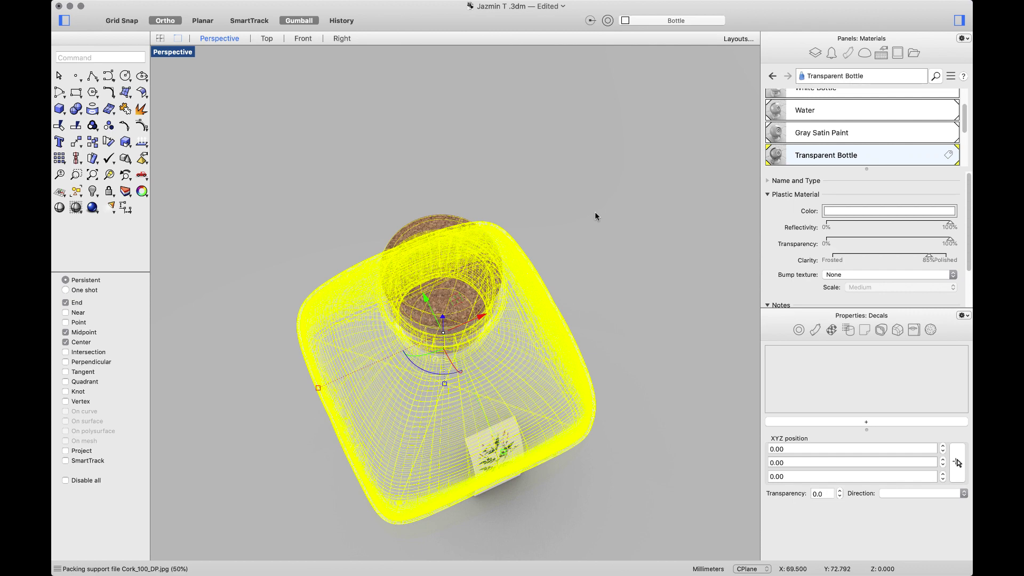
left_click(594, 211)
- View the transparent bottle from the front and set the Perspective viewport to the Raytraced display mode
right_click_drag(612, 363, 607, 321)
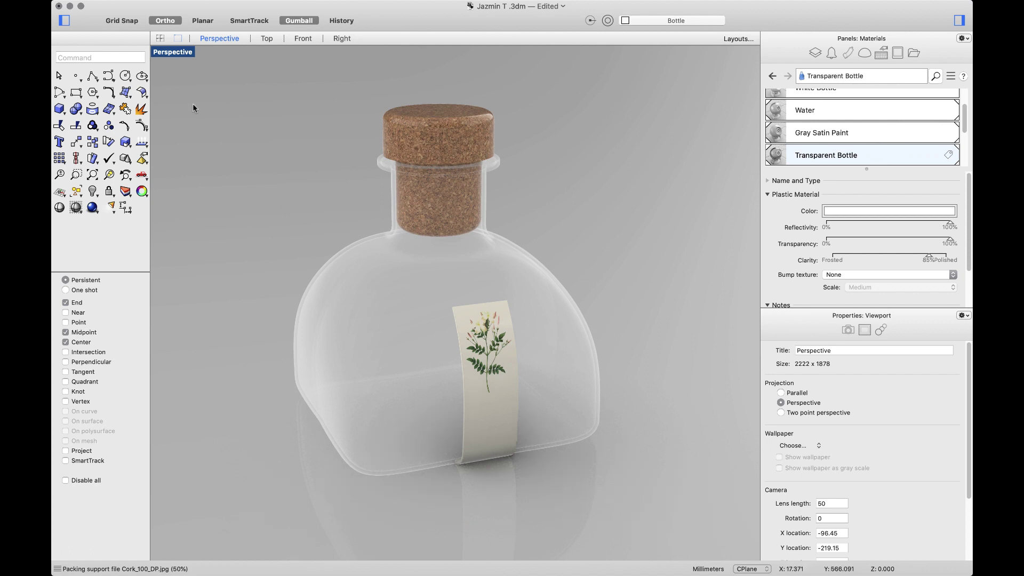
left_click(178, 51)
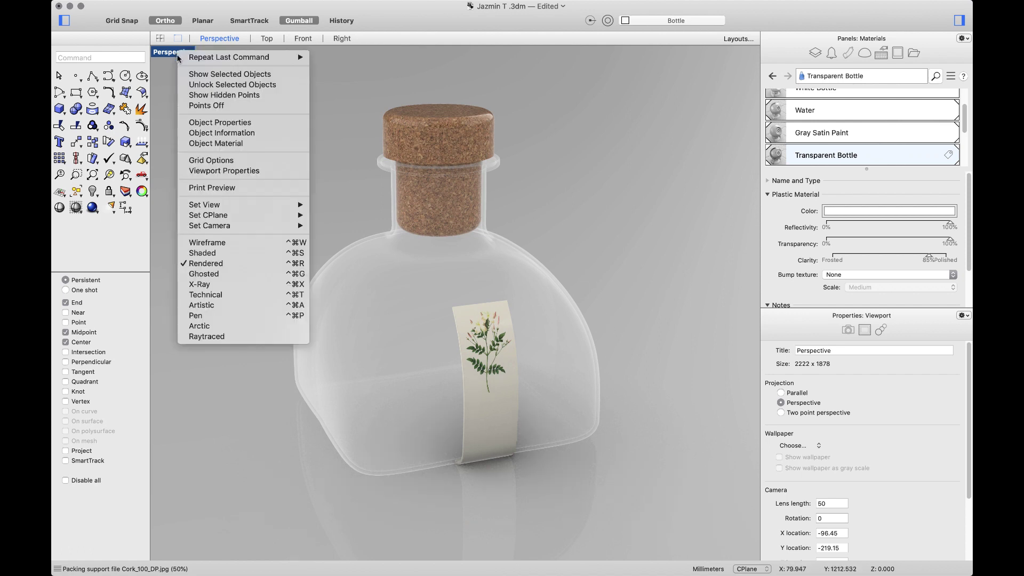
left_click(212, 337)
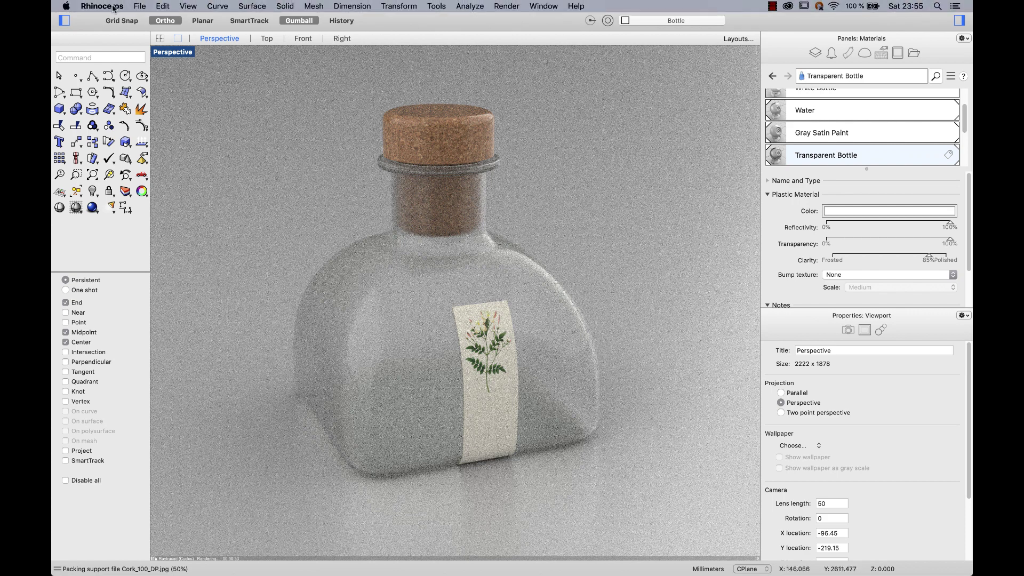
- Examine the Raytraced display mode's general settings in the Rhino preferences, down to the clipping plane options
left_click(102, 6)
left_click(114, 47)
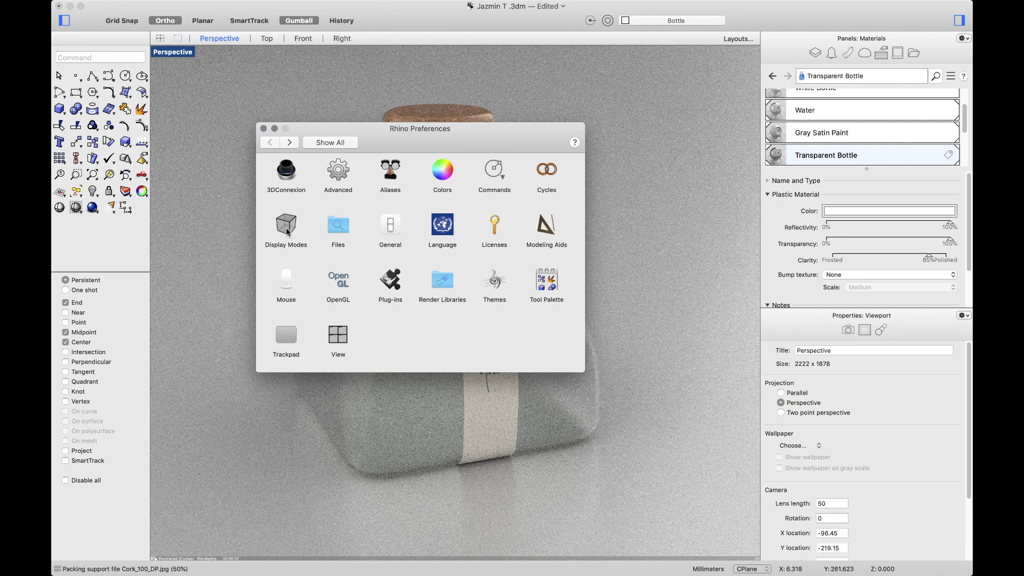
left_click(287, 231)
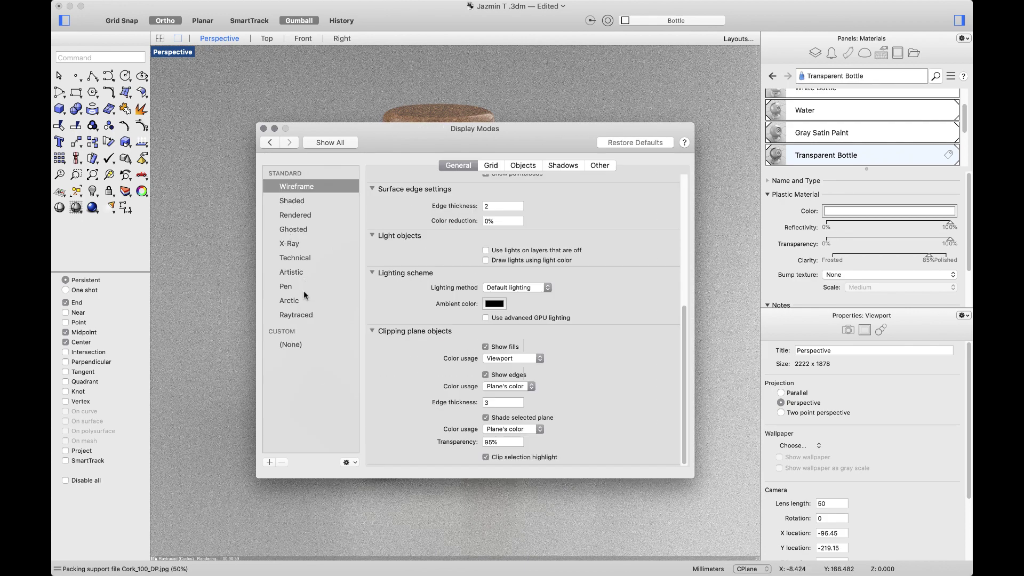
left_click(298, 314)
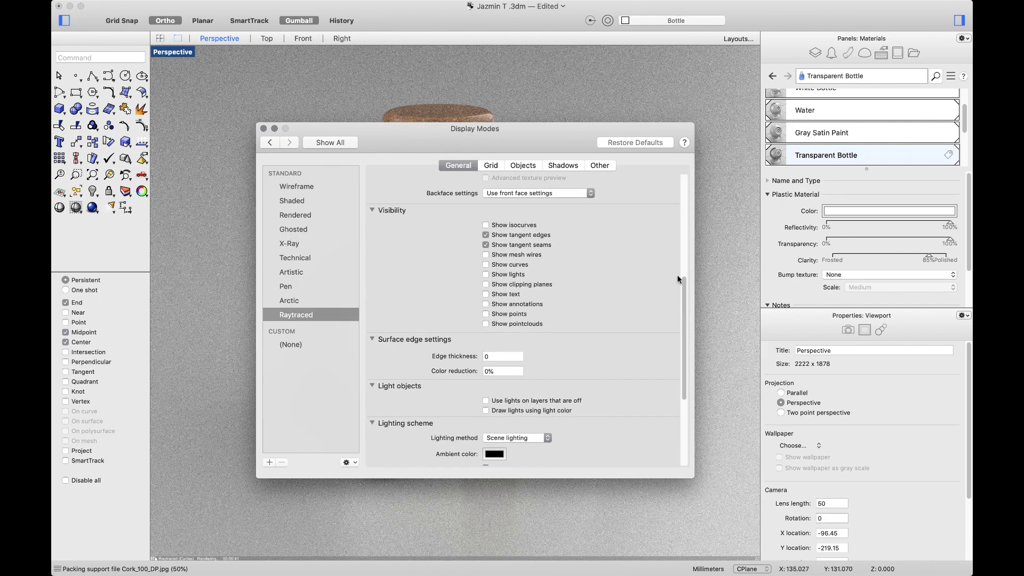
left_click_drag(683, 279, 693, 366)
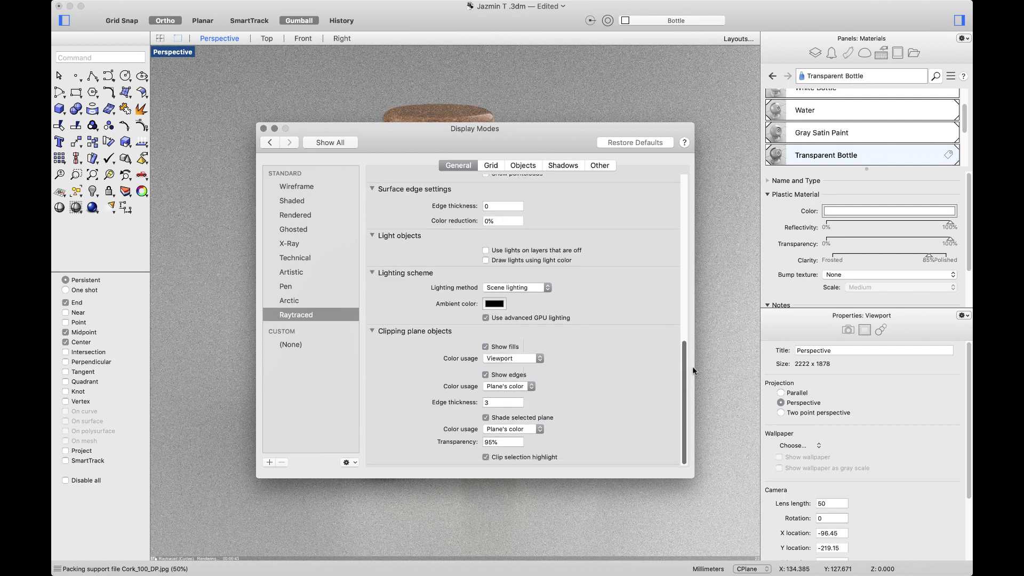
left_click(269, 144)
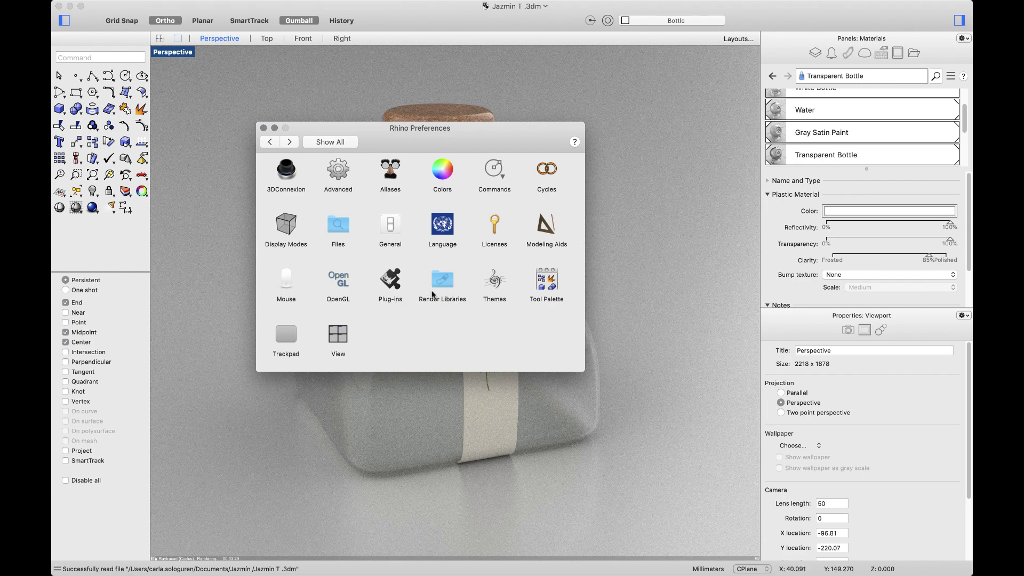
- Look through the Advanced preferences list of setting keys and return to the preferences overview
left_click(339, 178)
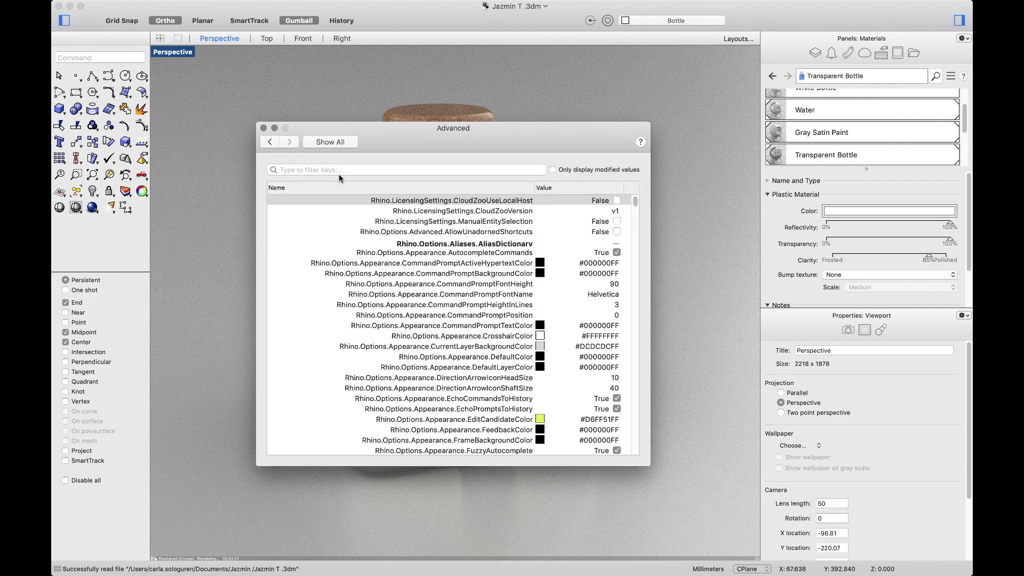
mouse_move(635, 203)
left_mouse_down()
mouse_move(635, 235)
mouse_move(636, 187)
left_mouse_up()
left_click(270, 142)
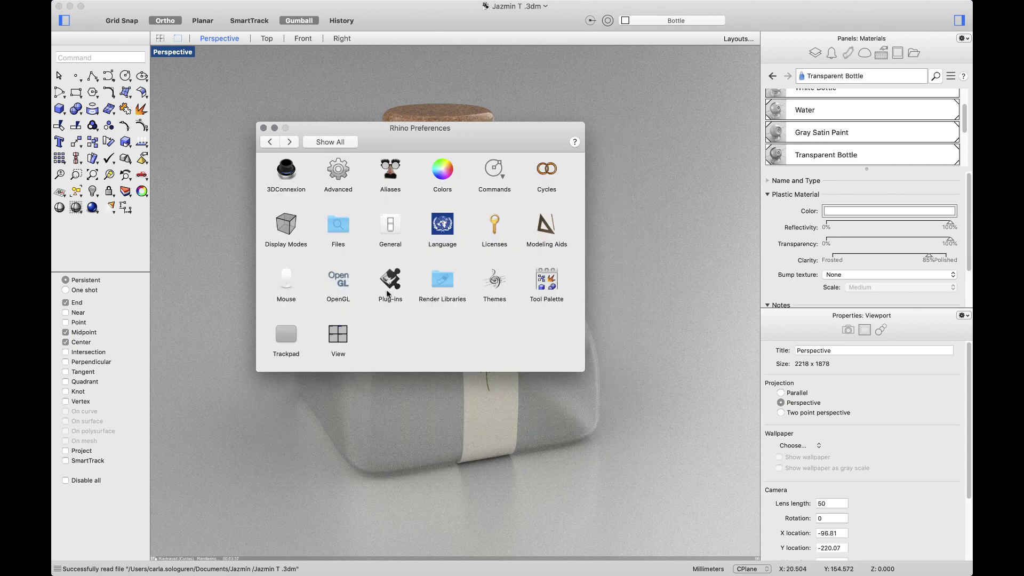
- Examine the plug-in list and its filter categories, plus the render library folder settings, in the preferences
left_click(391, 279)
left_click_drag(437, 220, 439, 176)
left_click(438, 175)
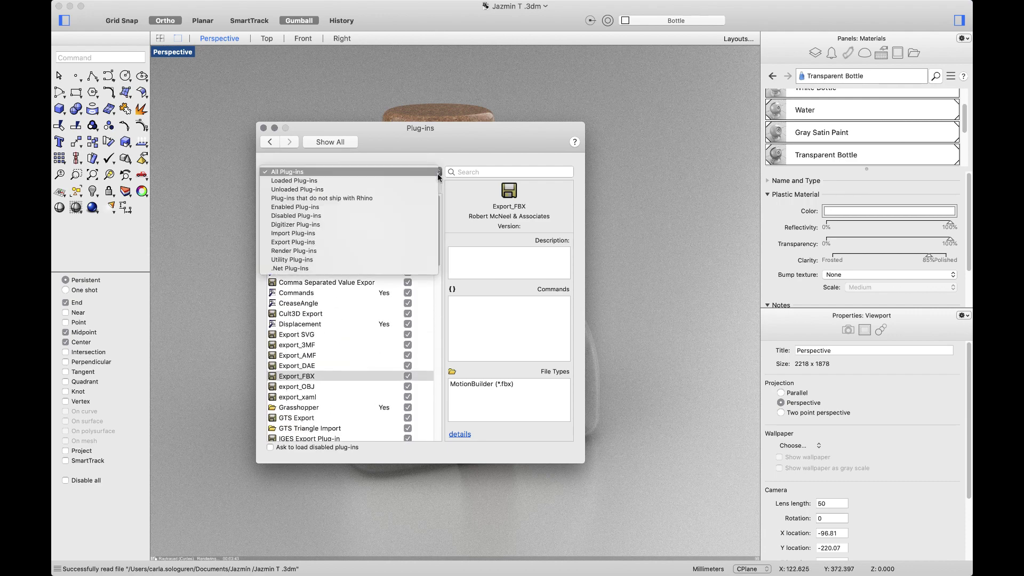
left_click(389, 172)
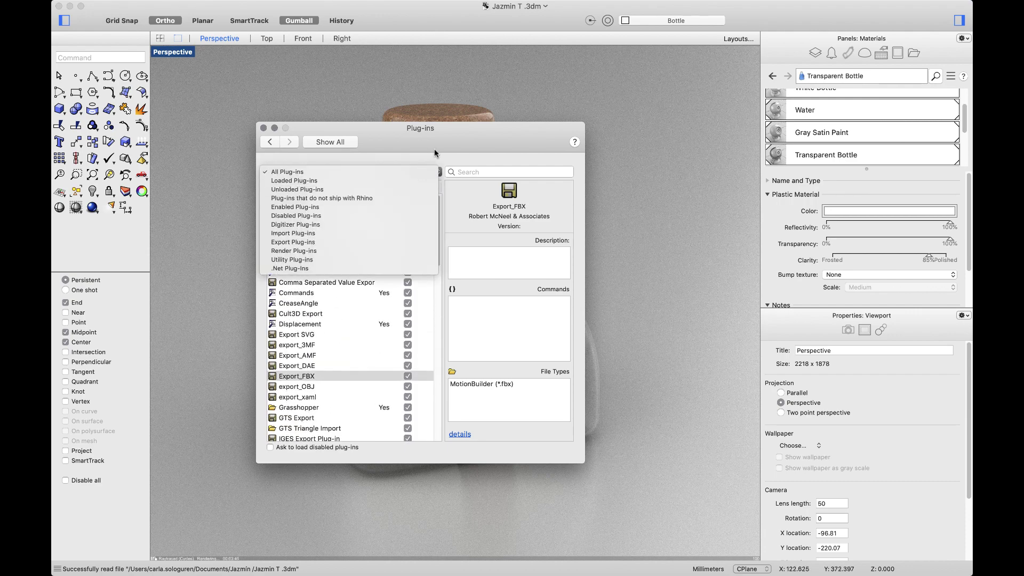
left_click(270, 142)
left_click(441, 281)
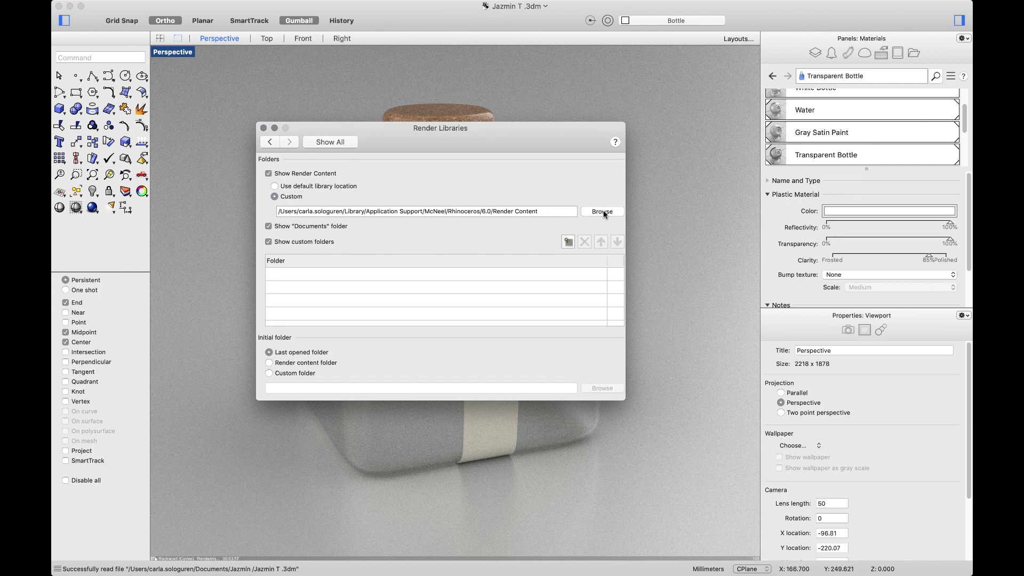
left_click(269, 142)
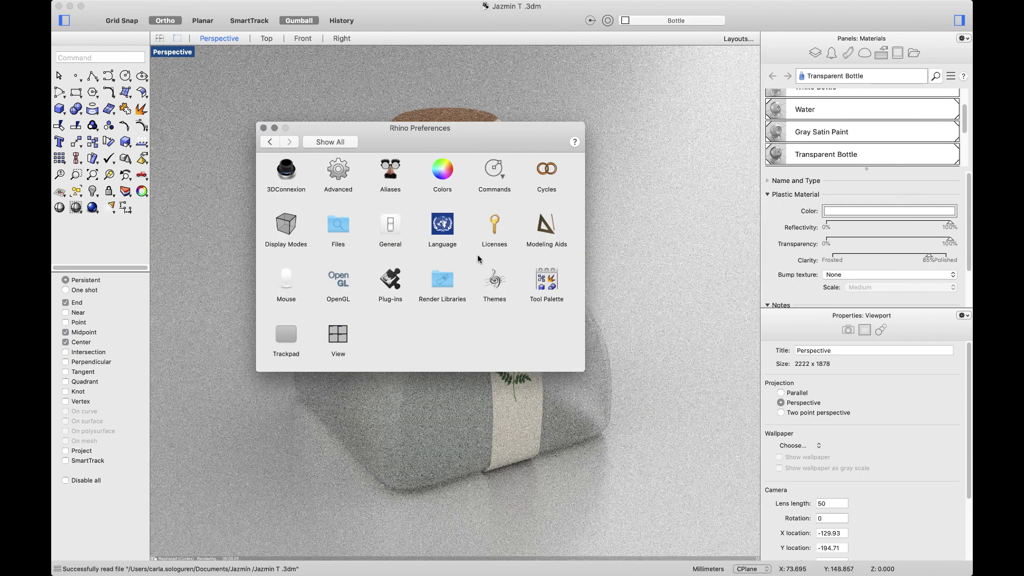
- Set the interface theme to Rhino for Windows and close the preferences
left_click(493, 286)
left_click(499, 169)
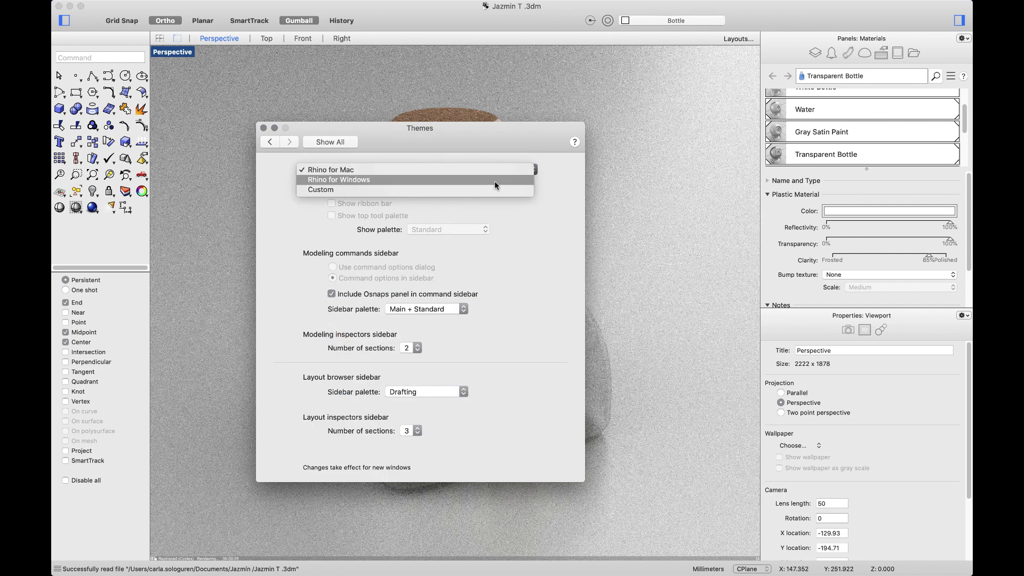
left_click(494, 182)
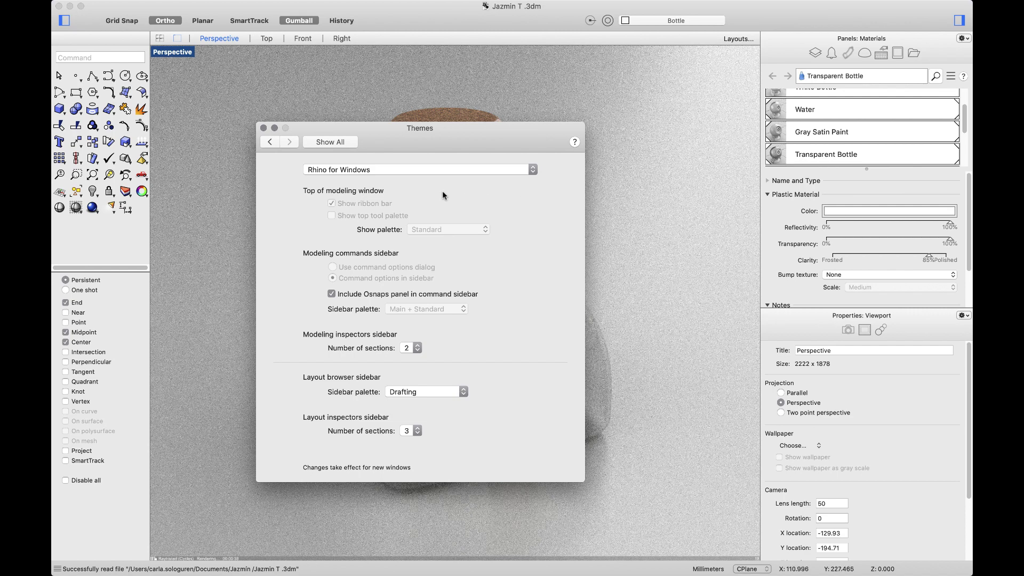
left_click(263, 129)
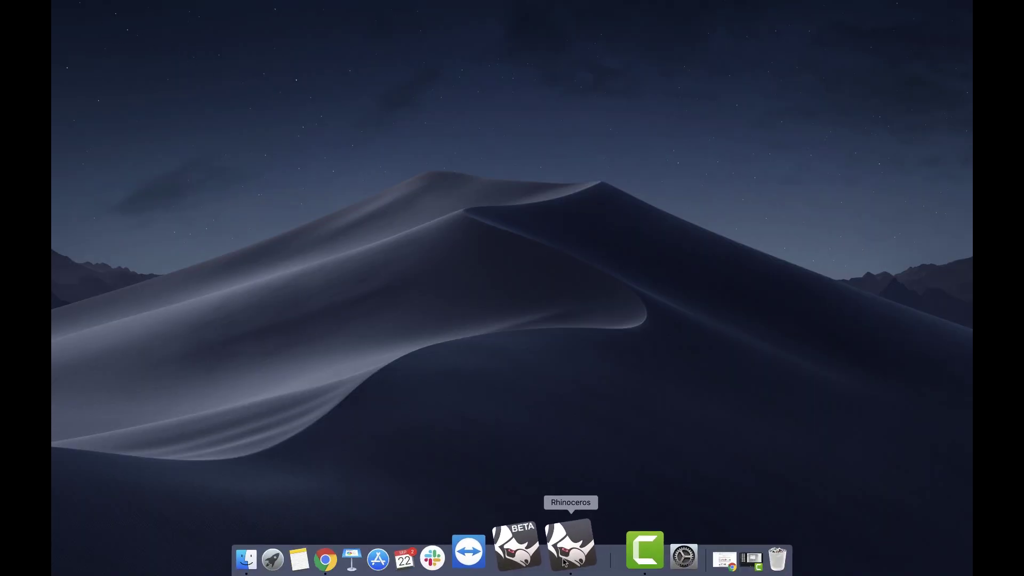
left_click(565, 549)
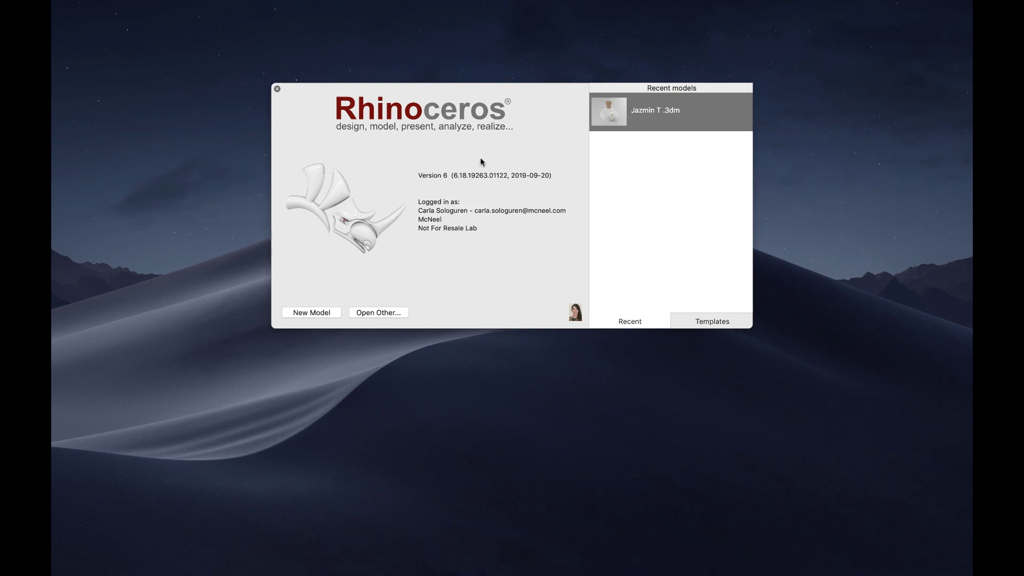
left_click(644, 114)
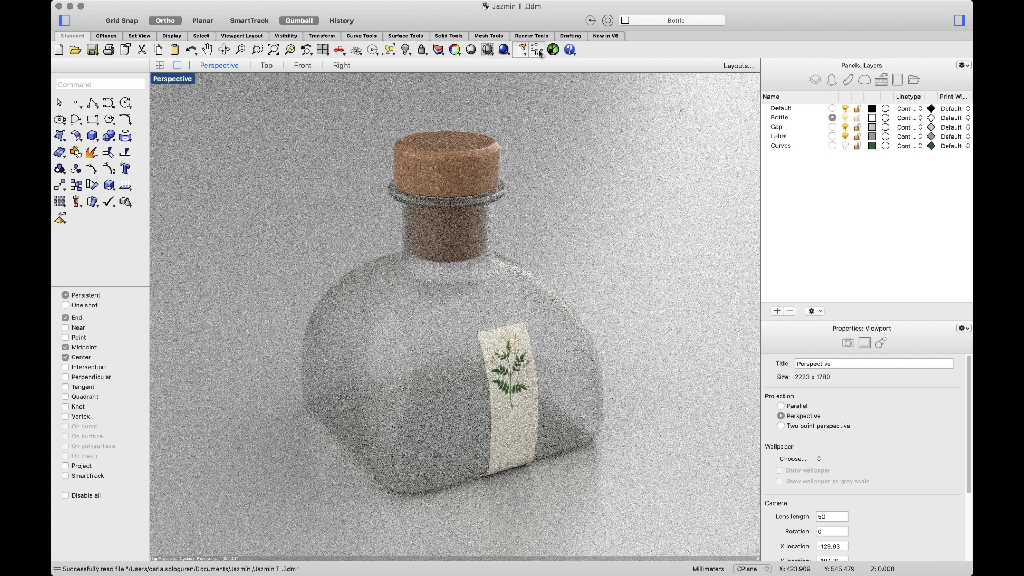
- Show the New in V6 tool set and minimize the model window
left_click(608, 36)
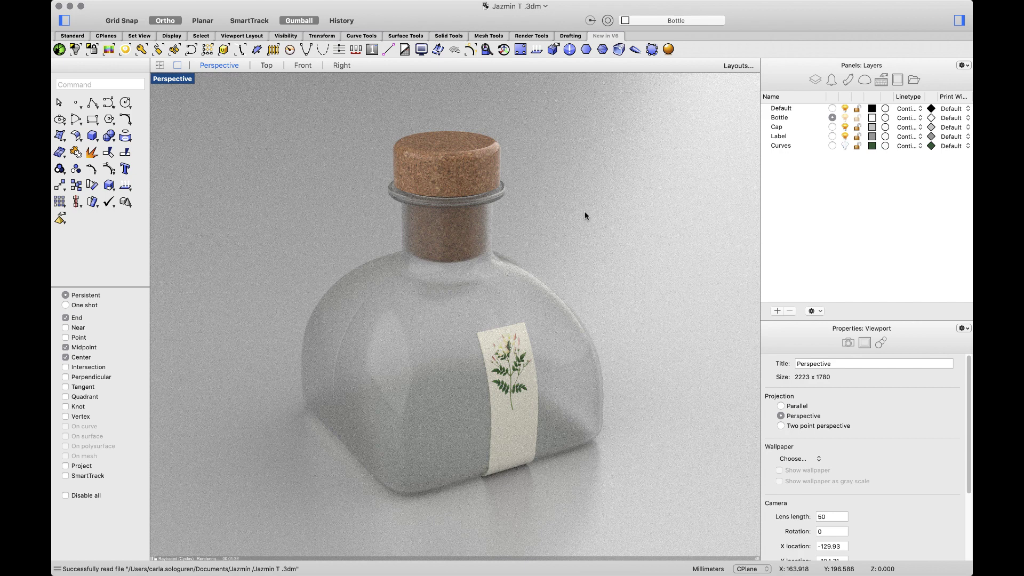
left_click(70, 7)
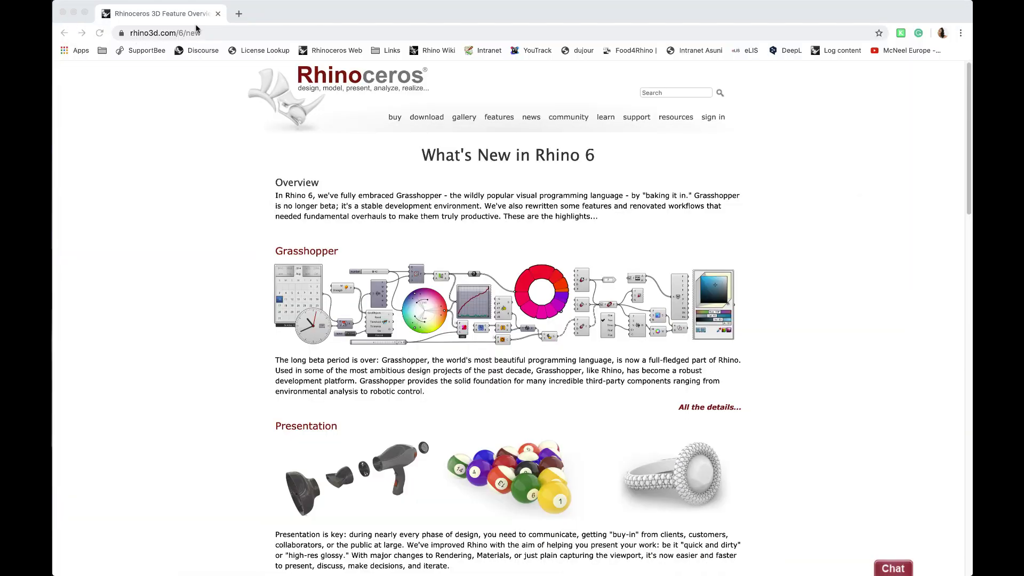